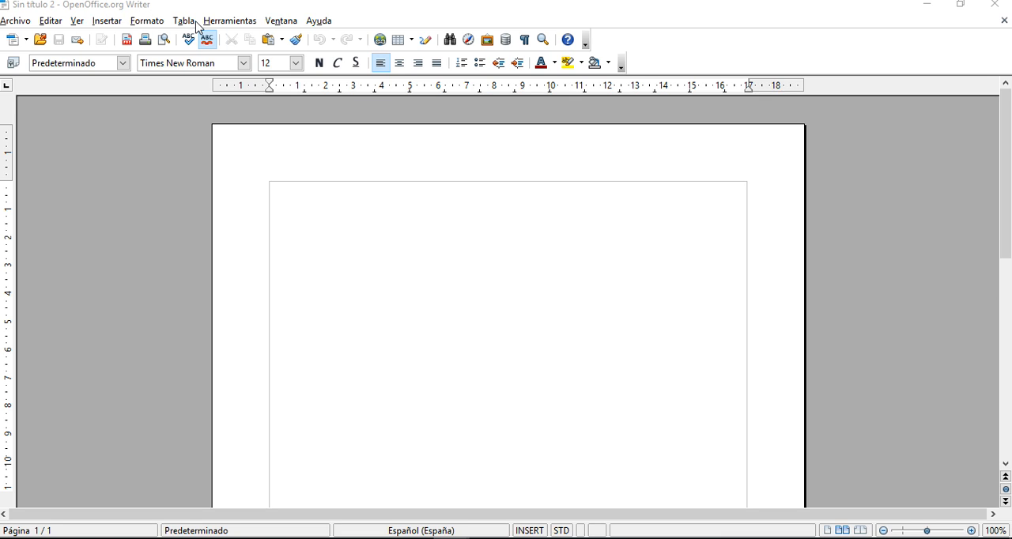
left_click(190, 21)
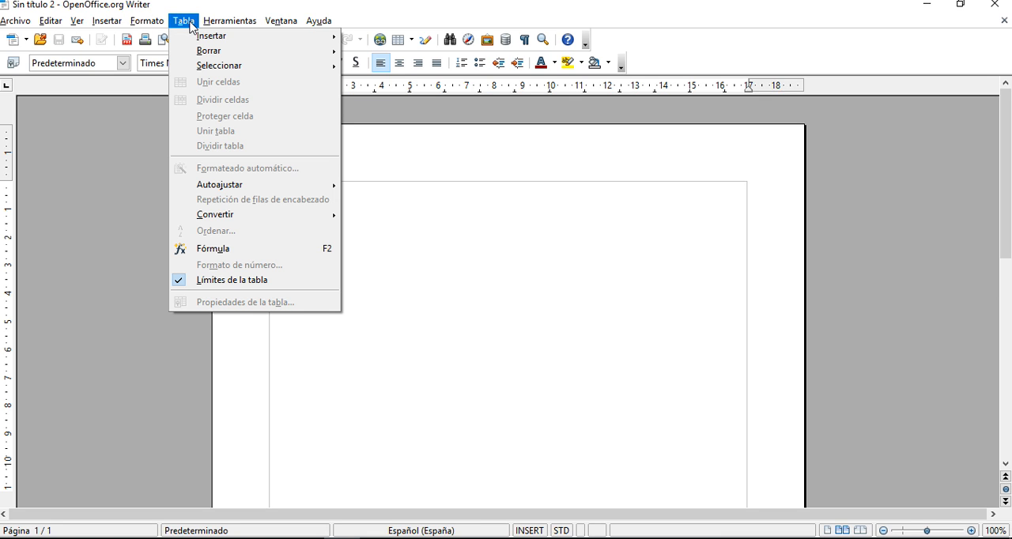
mouse_move(197, 37)
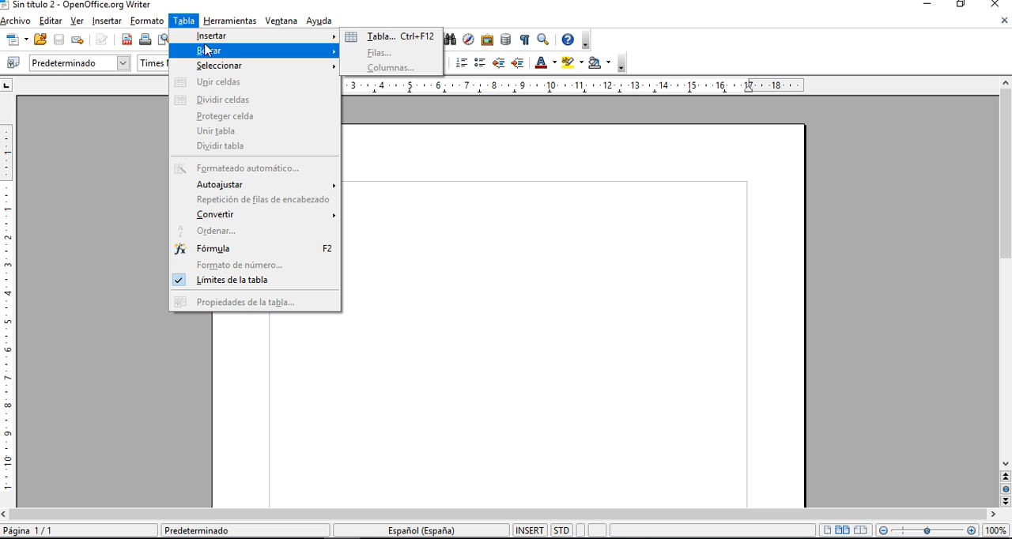
mouse_move(213, 66)
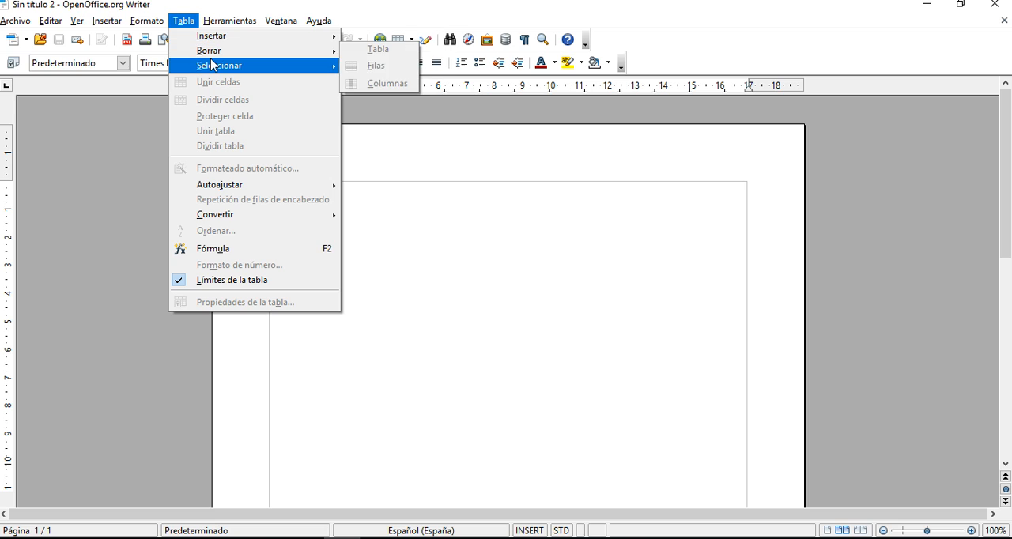
left_click(186, 24)
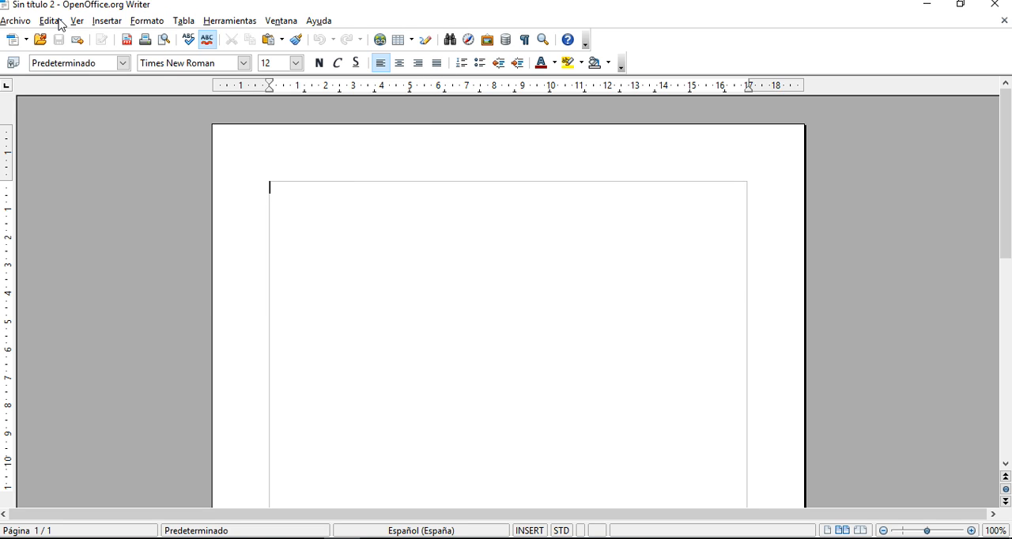
- Insert a table with 5 columns and 3 rows, keeping its border
left_click(104, 24)
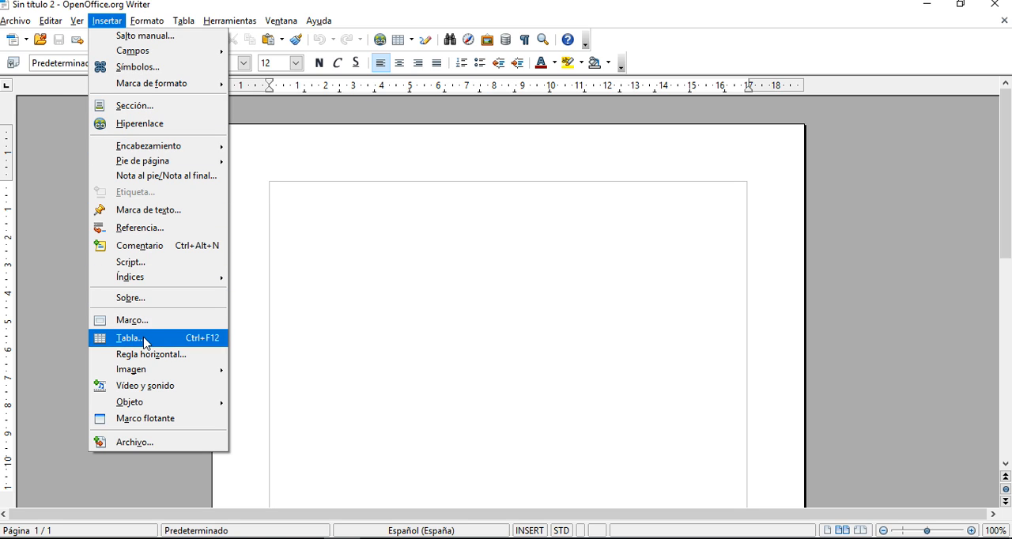
mouse_move(159, 22)
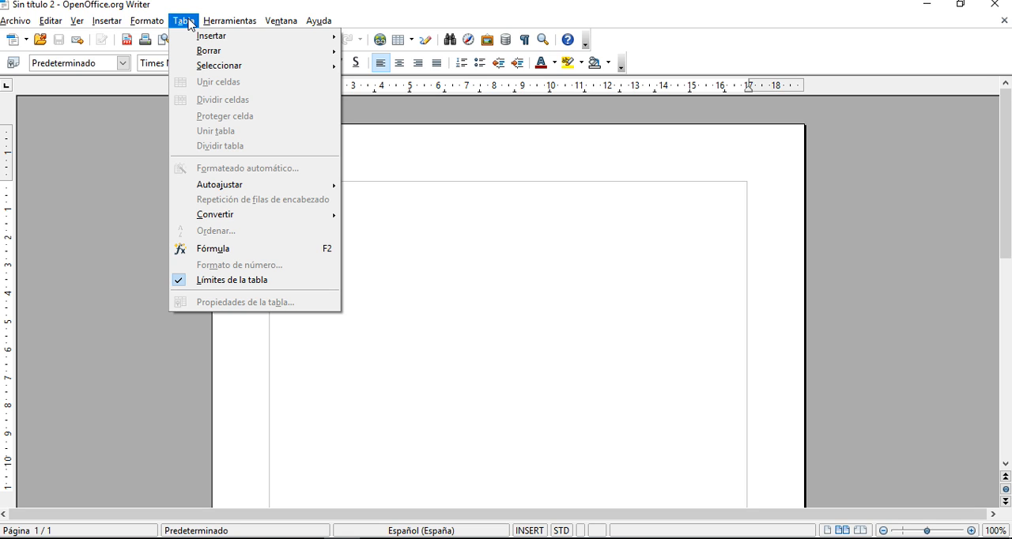
mouse_move(204, 40)
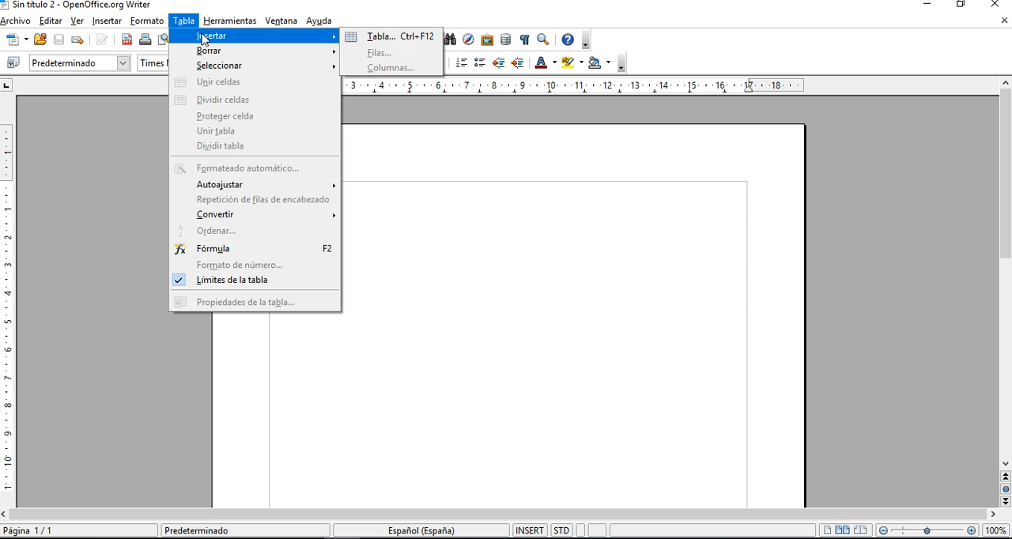
left_click(369, 40)
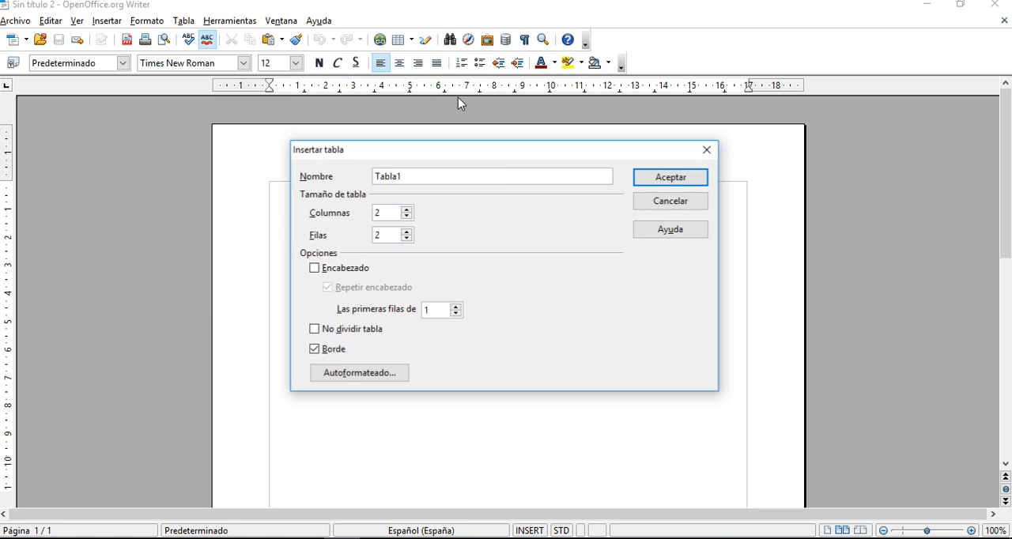
left_click_drag(483, 158, 444, 136)
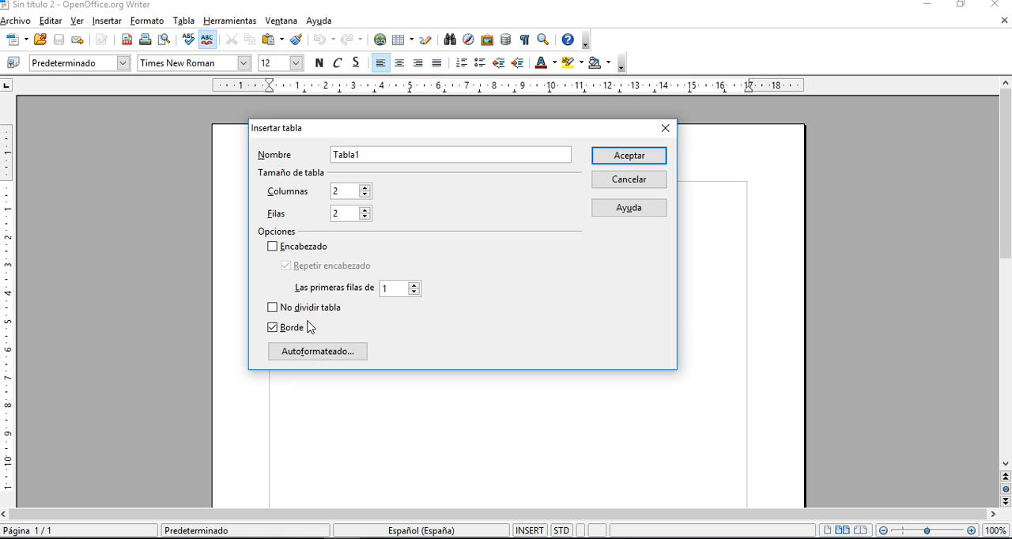
left_click(329, 192)
key("BackSpace")
type("5")
left_click(339, 215)
key("BackSpace")
type("3")
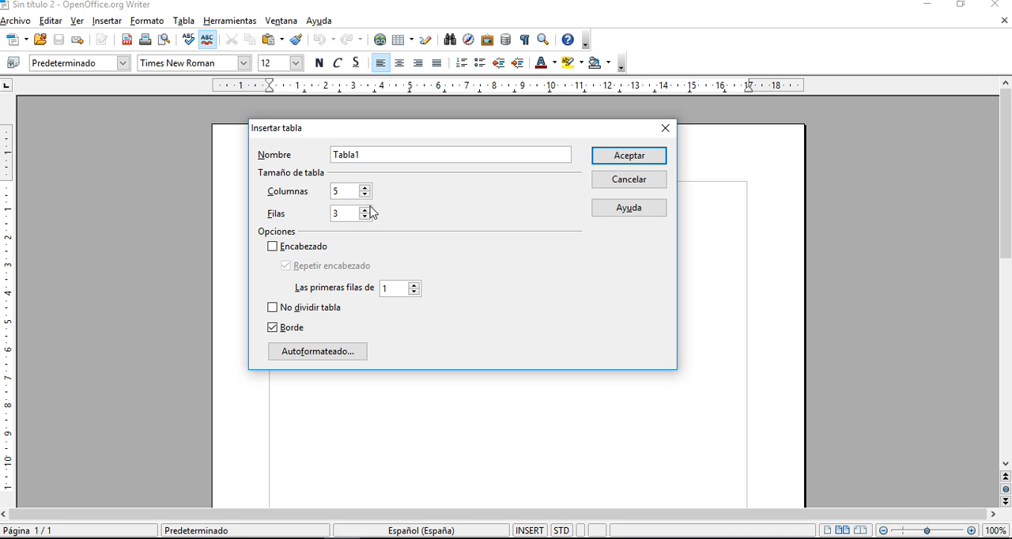
left_click(600, 155)
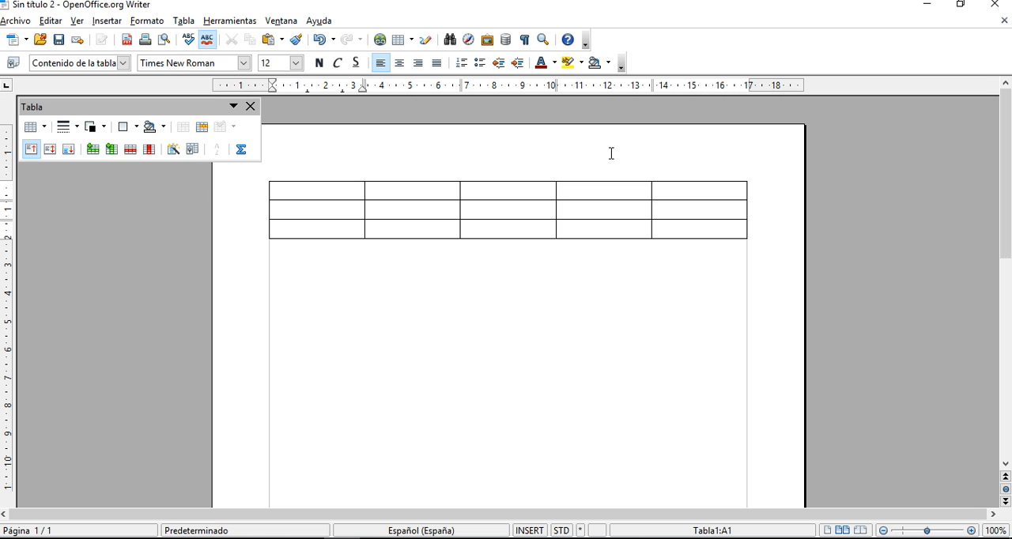
- Try selecting the table's whole second column and whole second row in turn, clearing the selection at the end
left_click(313, 176)
left_click(399, 182)
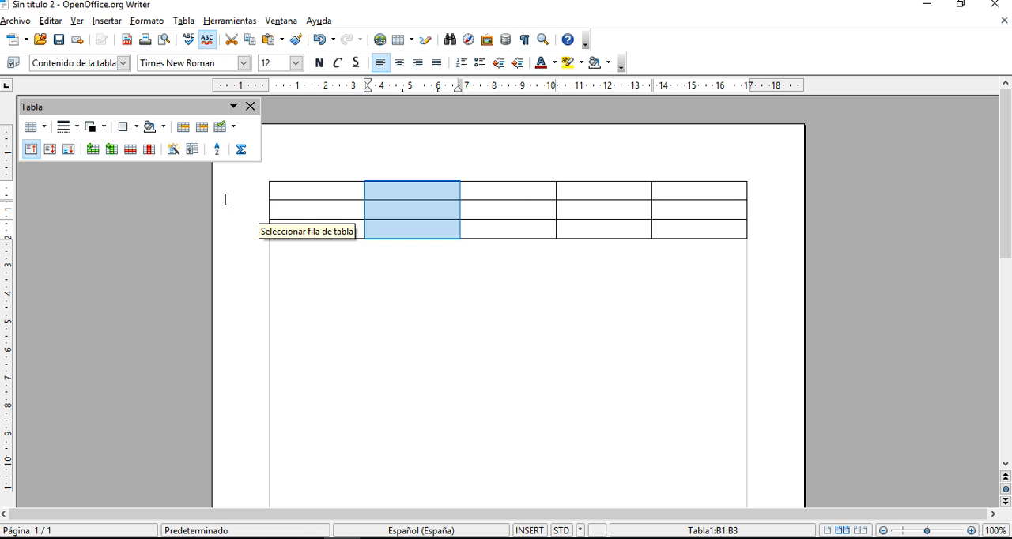
left_click(262, 191)
left_click(264, 212)
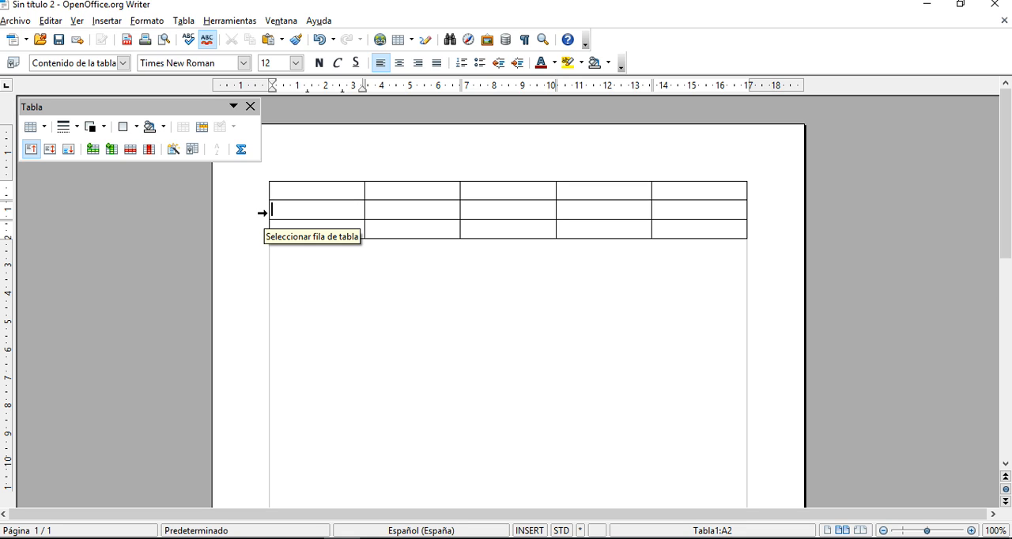
left_click(262, 213)
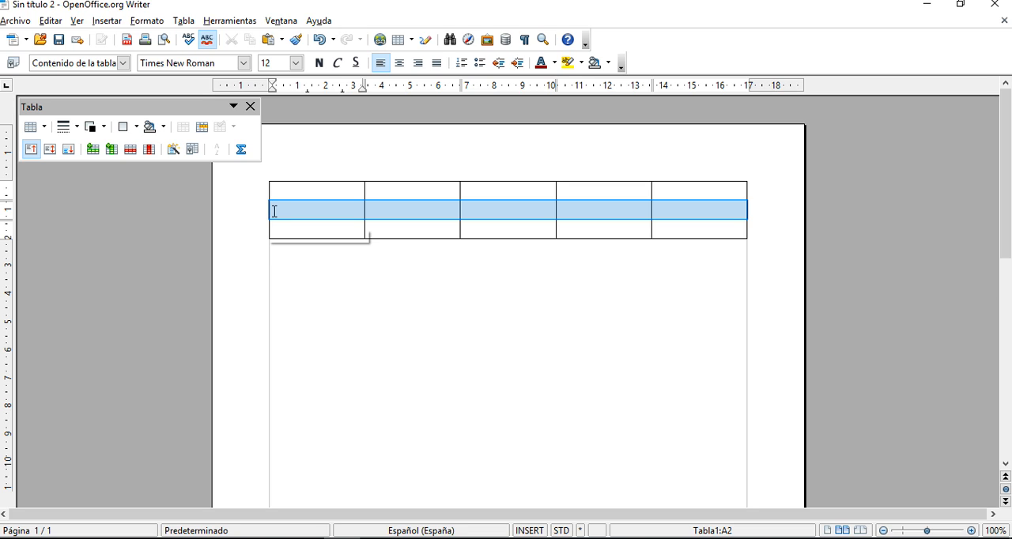
left_click(284, 212)
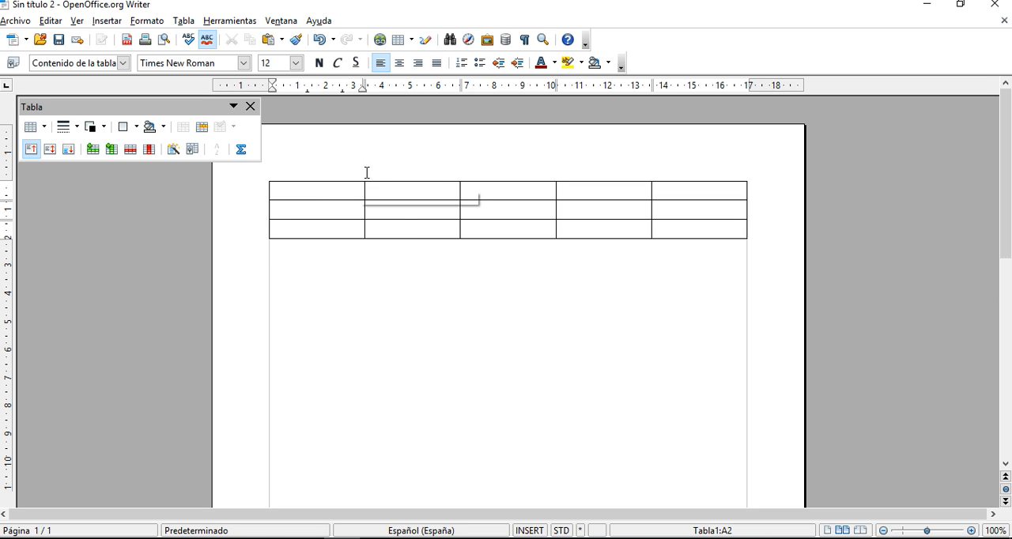
left_click(425, 172)
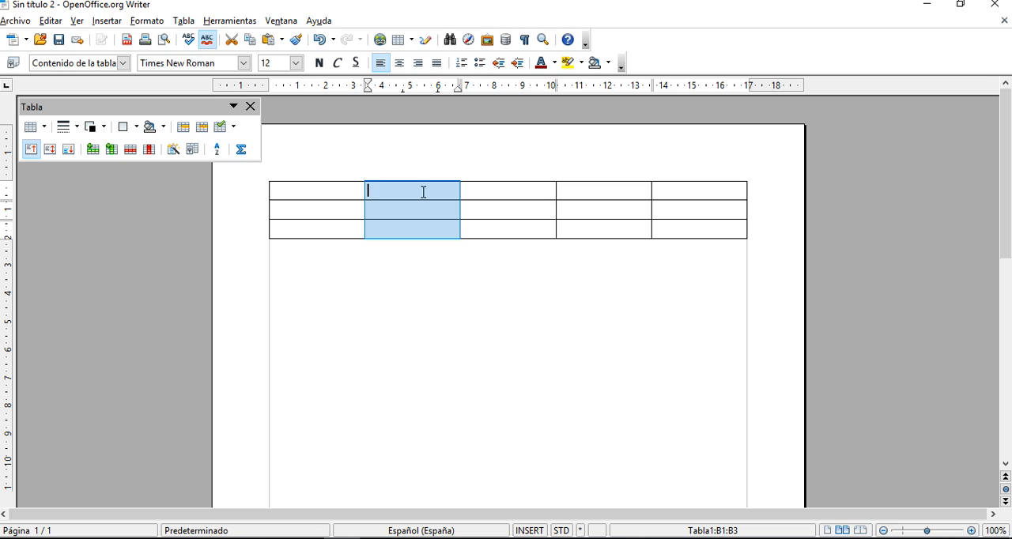
left_click(367, 190)
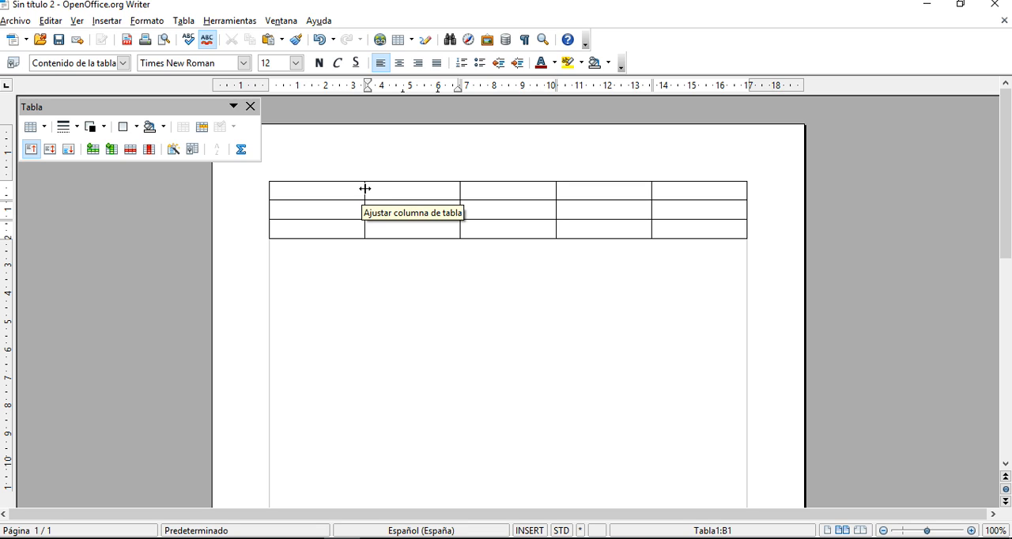
- Narrow the first column to about 2 cm and pull both outer edges of the table inward to a total width of about 15.5 cm
left_click_drag(365, 189, 331, 188)
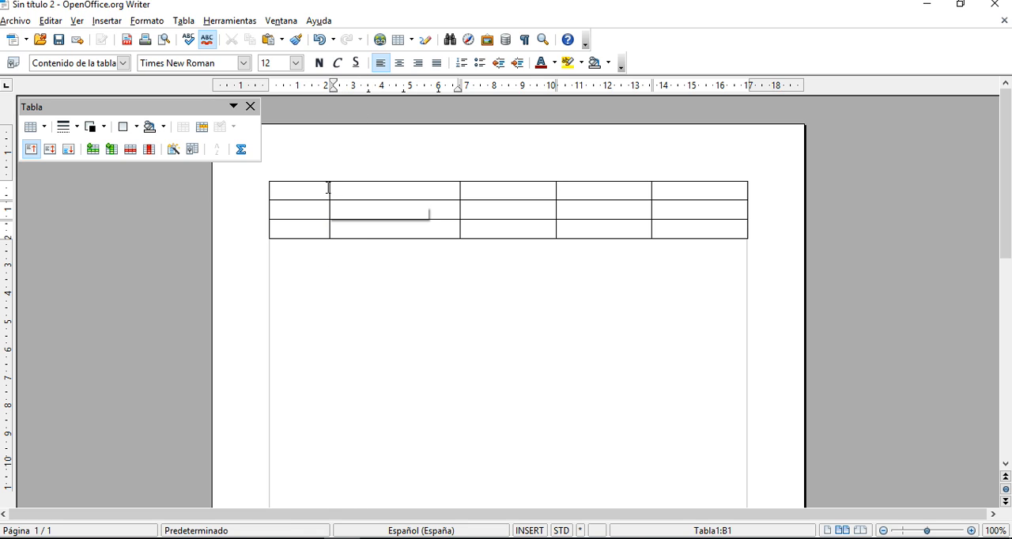
left_click_drag(330, 187, 344, 187)
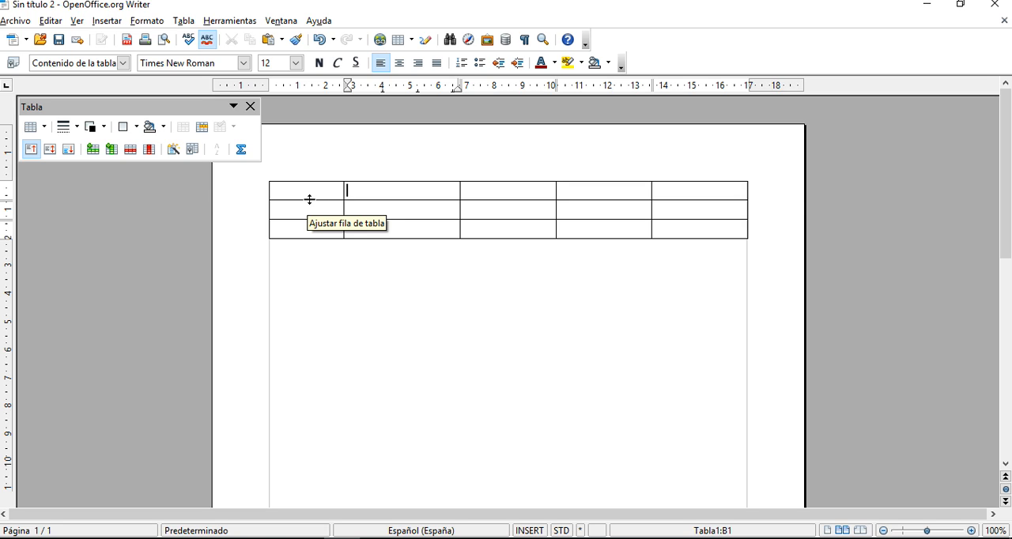
left_click_drag(309, 200, 311, 200)
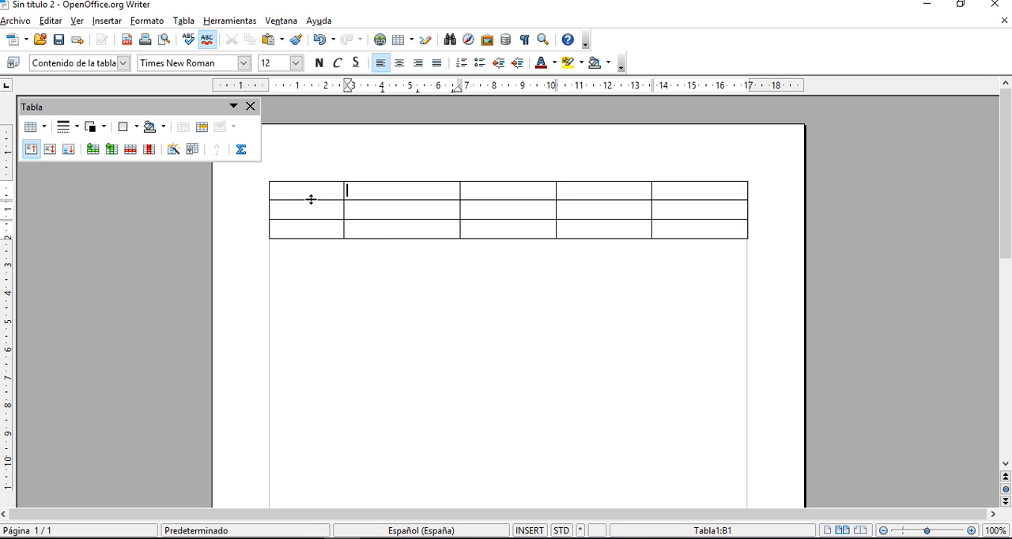
left_click_drag(267, 188, 287, 187)
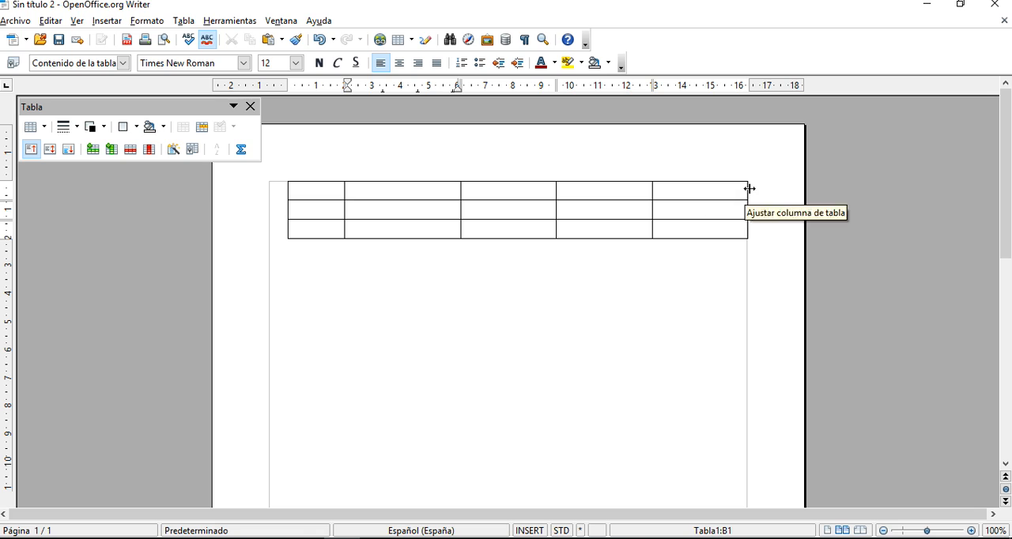
left_click_drag(748, 190, 726, 189)
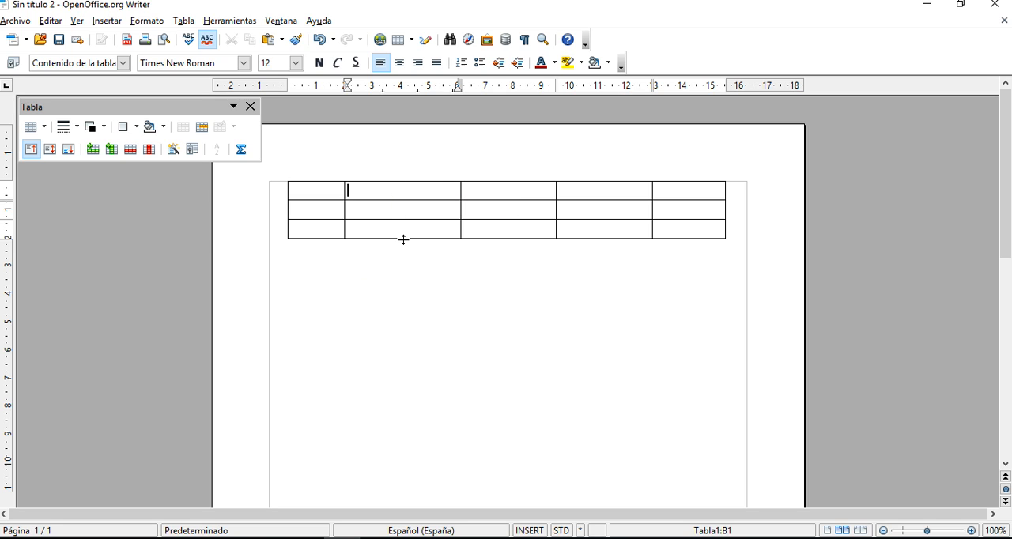
- Increase the last row's height to about 2.3 cm and shift the inner borders to widen the first, second and fourth columns
left_click_drag(401, 239, 402, 285)
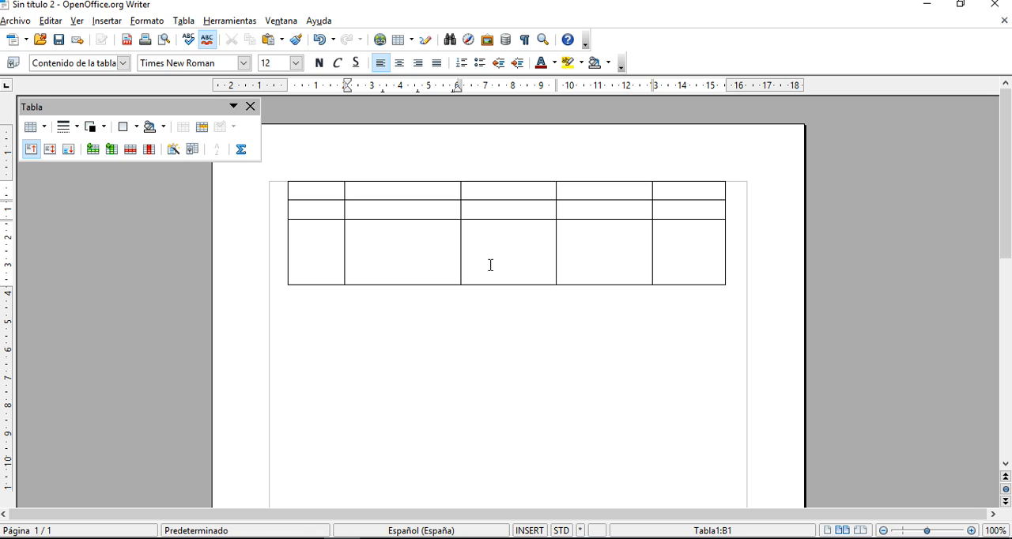
left_click_drag(462, 208, 504, 281)
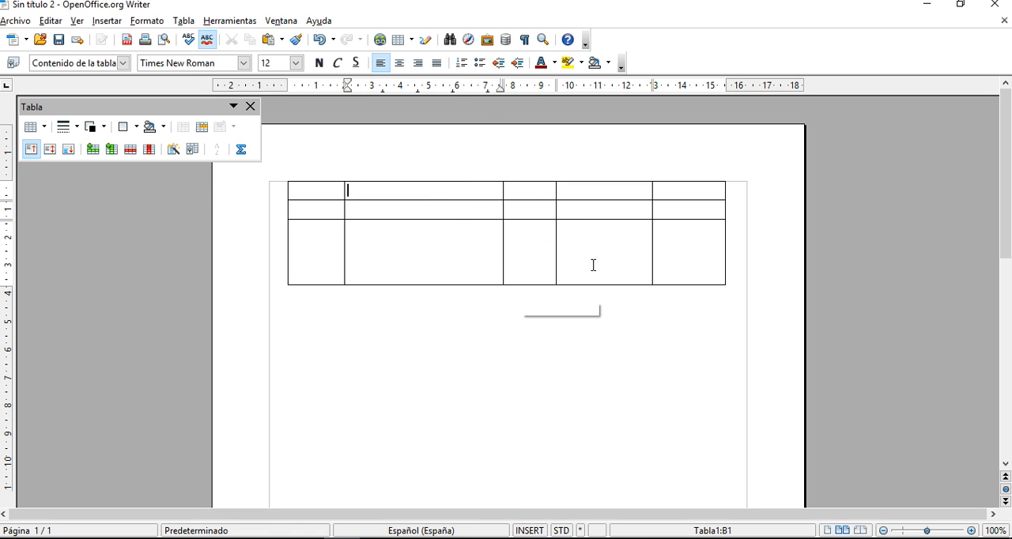
left_click_drag(652, 208, 681, 212)
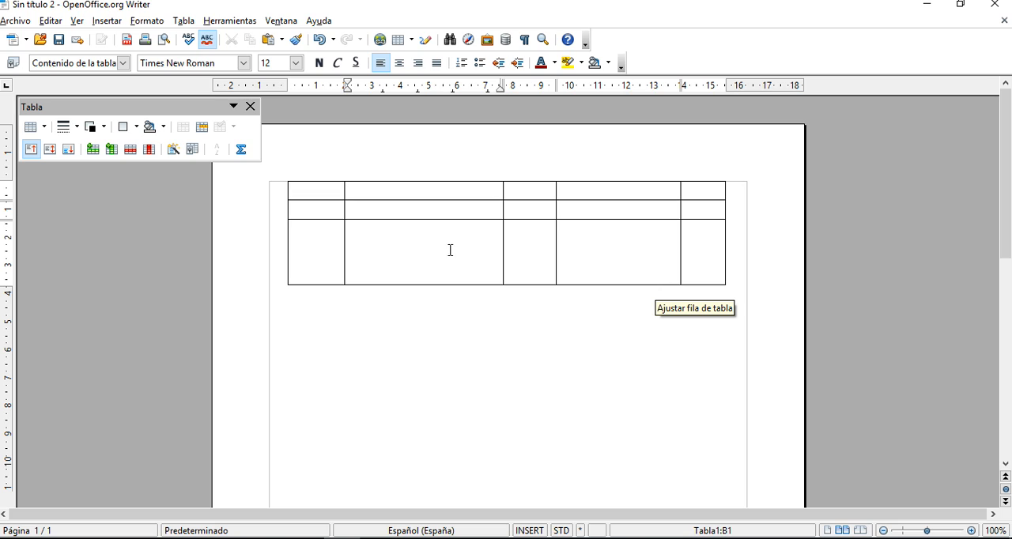
left_click_drag(344, 247, 353, 243)
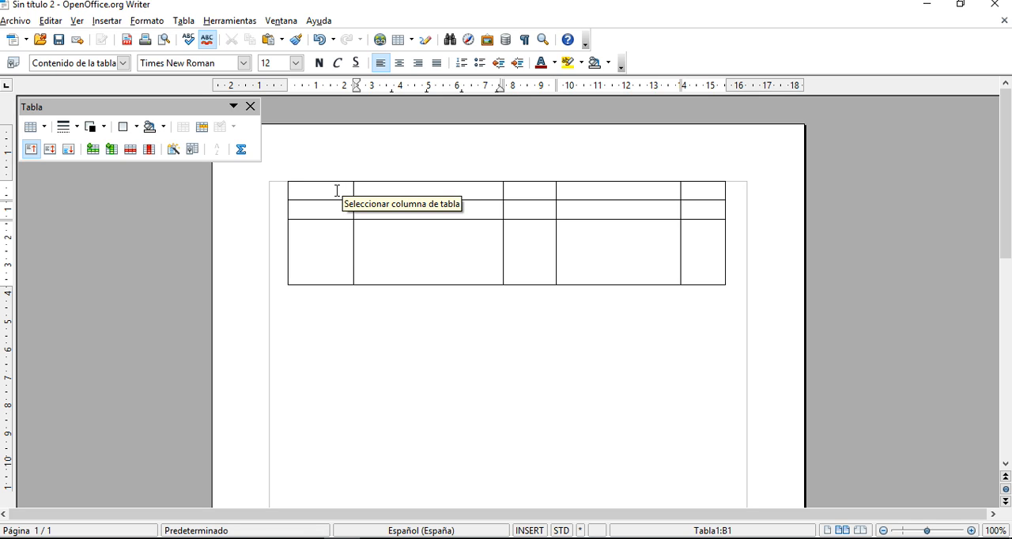
left_click_drag(340, 192, 381, 194)
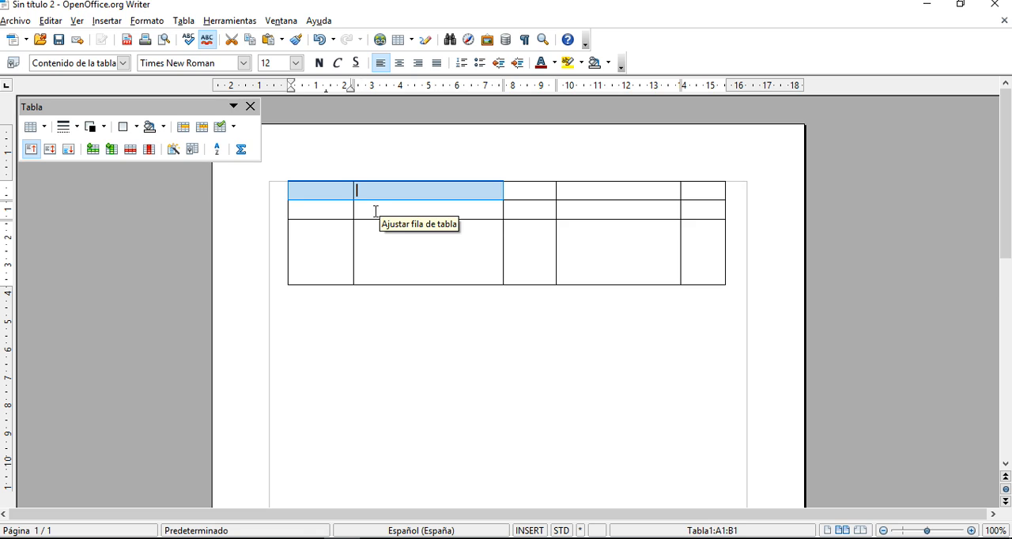
left_click(338, 194)
left_click(426, 196)
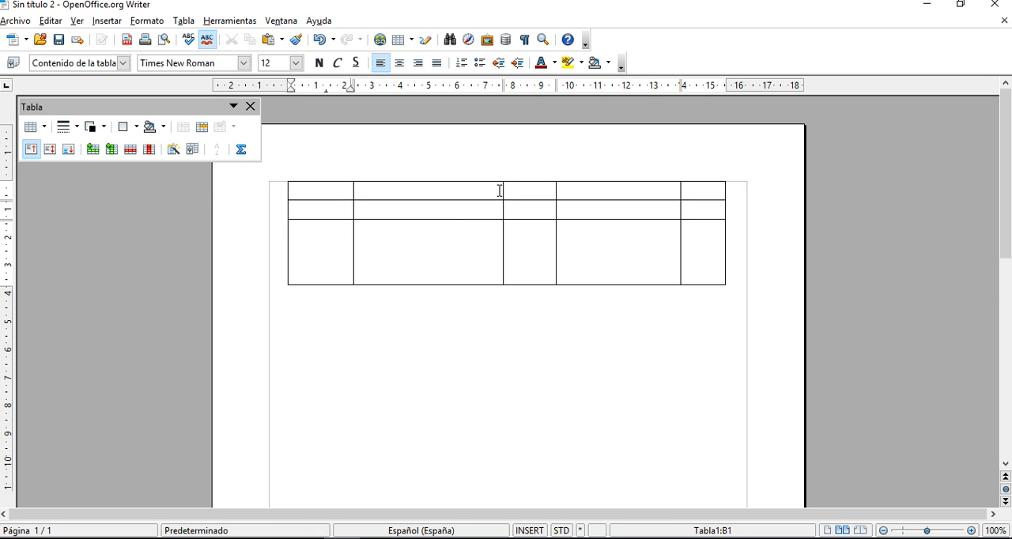
left_click(531, 188)
left_click(683, 188)
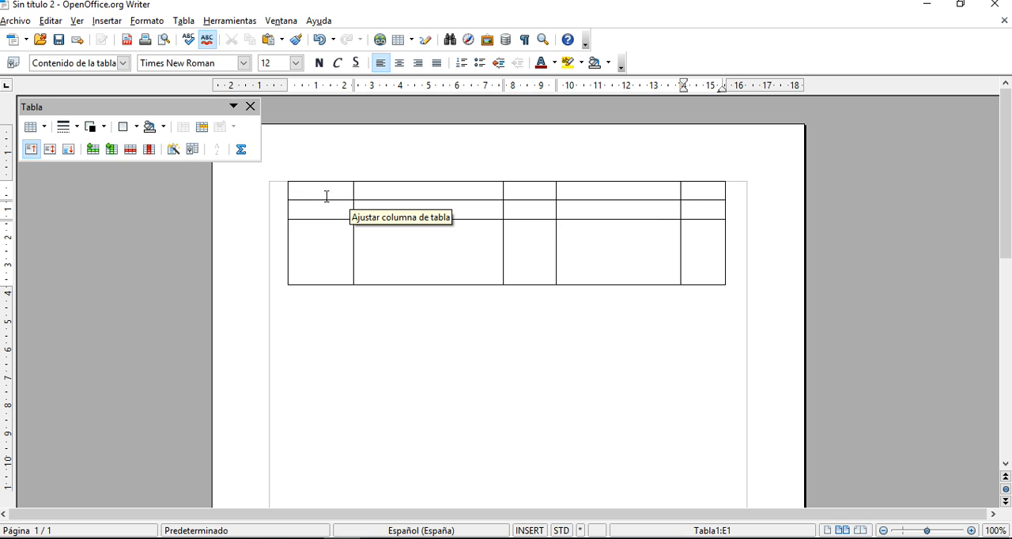
left_click_drag(328, 192, 361, 190)
left_click(368, 210)
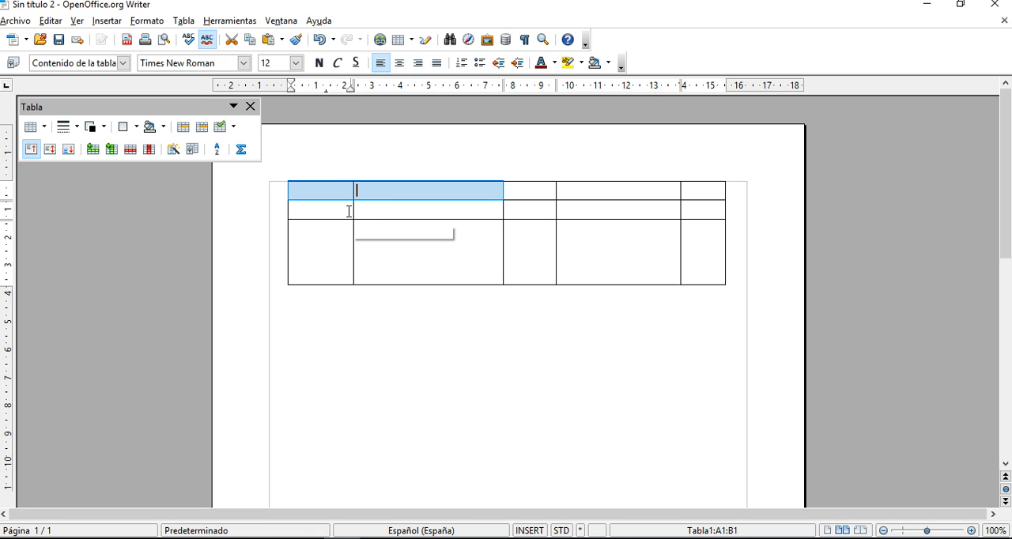
left_click(365, 209)
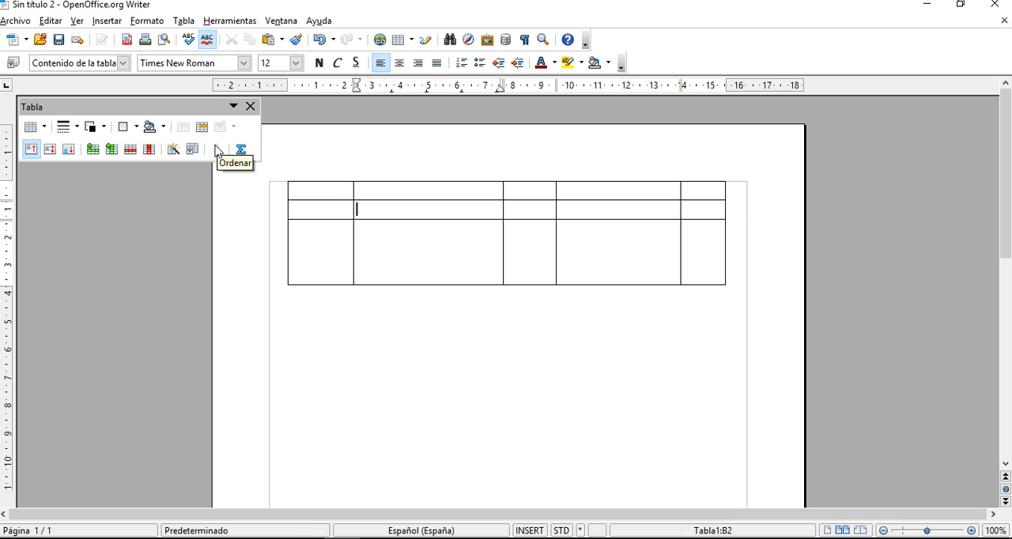
left_click(350, 188)
- Merge the first two cells of the table's top row into one cell
left_click_drag(334, 190, 385, 190)
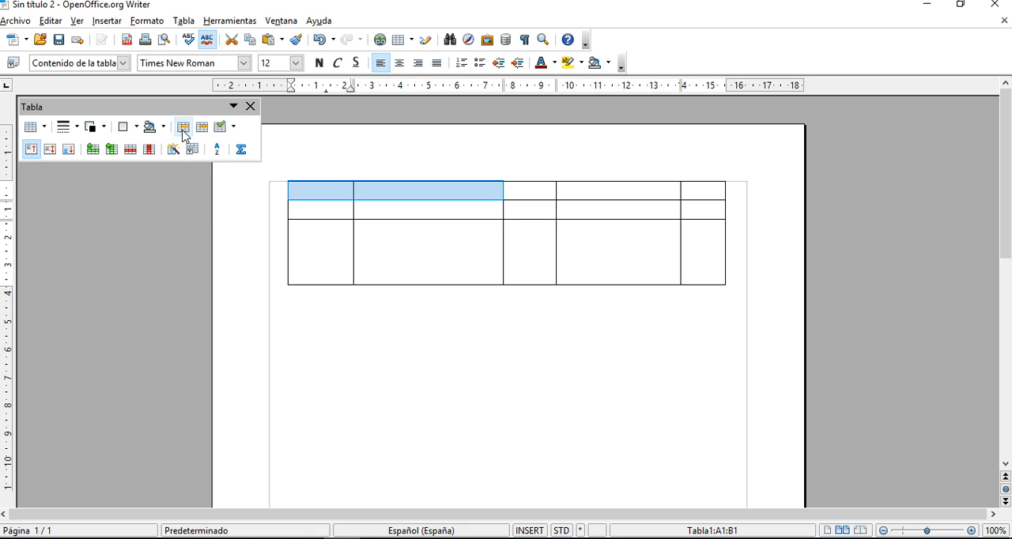
left_click(184, 130)
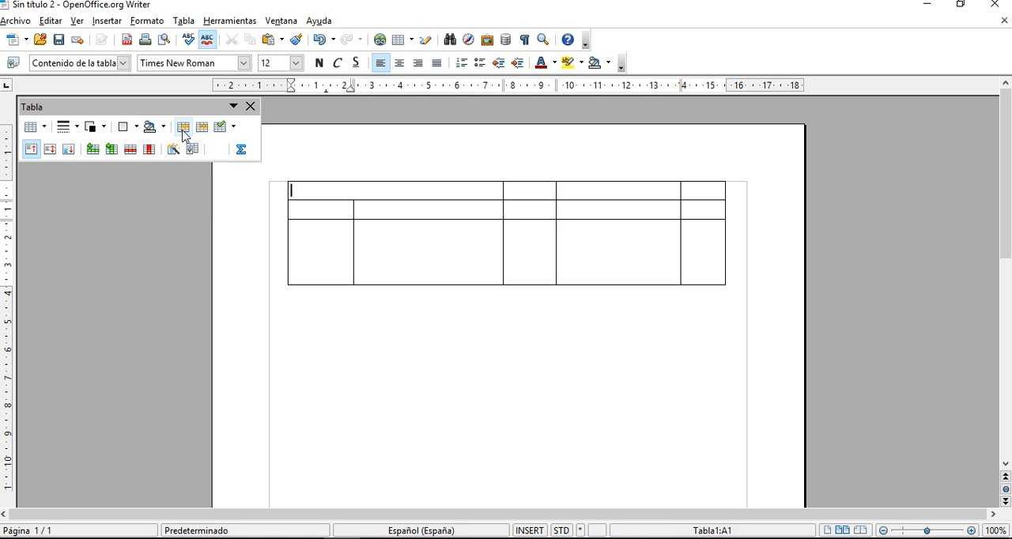
left_click(372, 207)
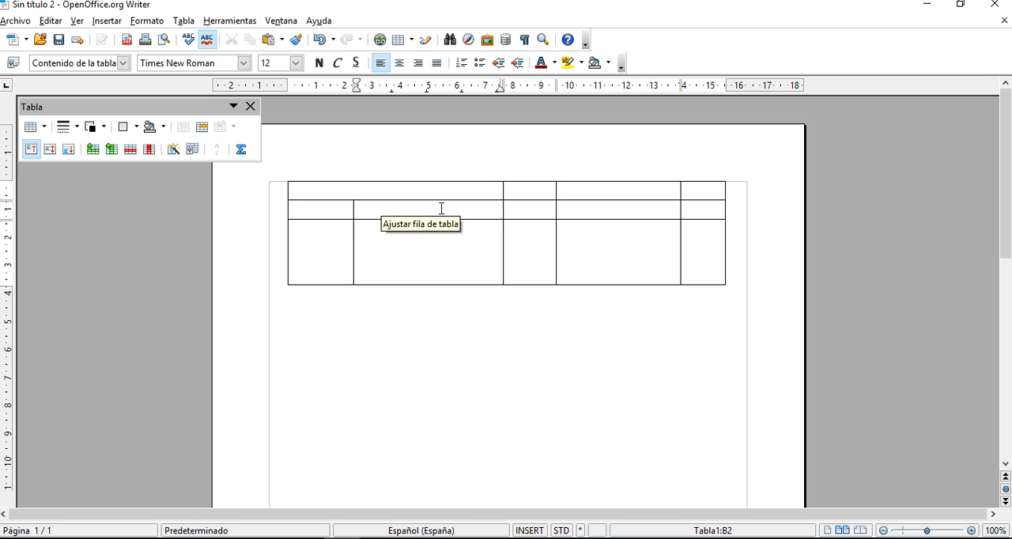
- Merge the last three cells of the table's top row into one cell
left_click_drag(551, 190, 700, 190)
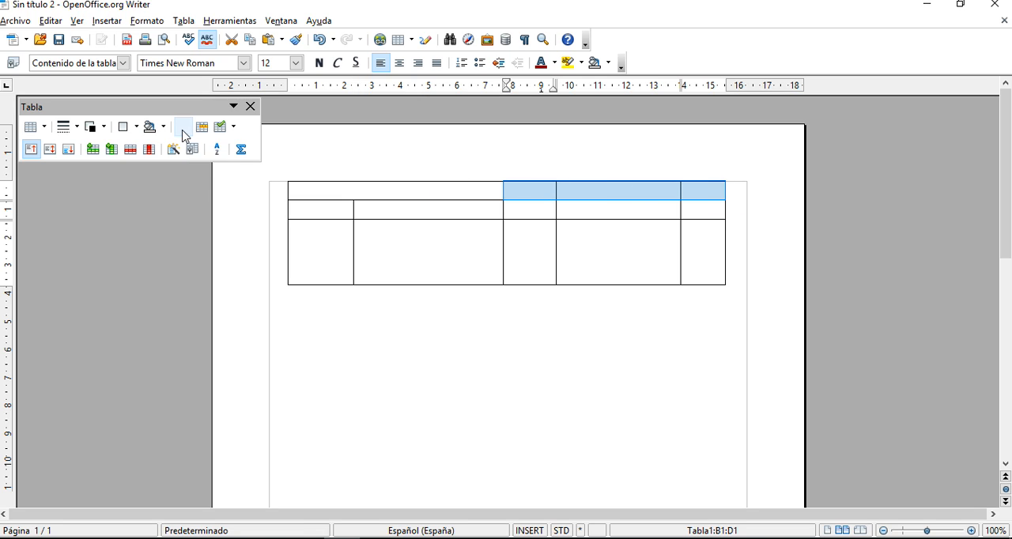
left_click(184, 133)
left_click(529, 205)
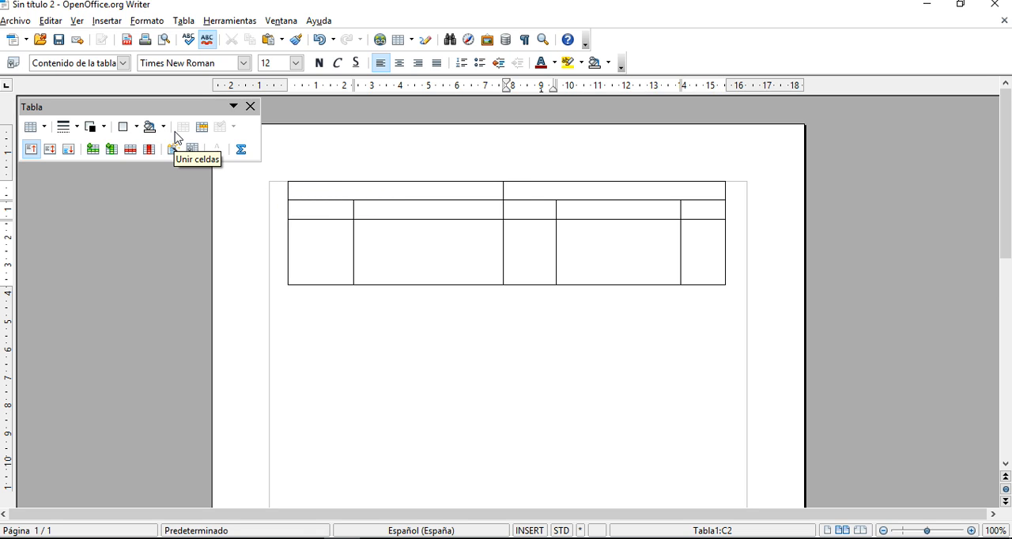
- Split the second cell of the bottom row vertically into 2 cells and its left half horizontally into 3
left_click(340, 207)
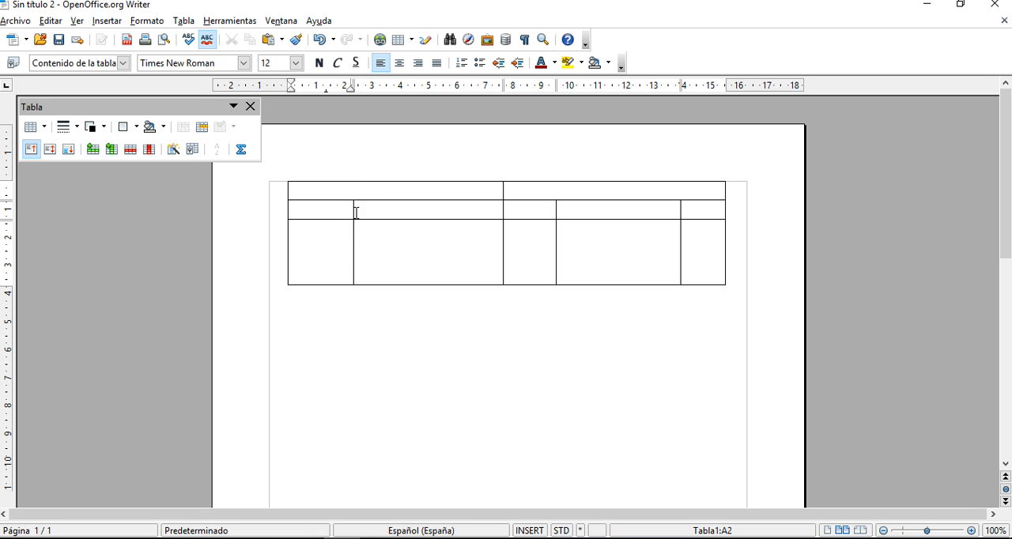
left_click(325, 202)
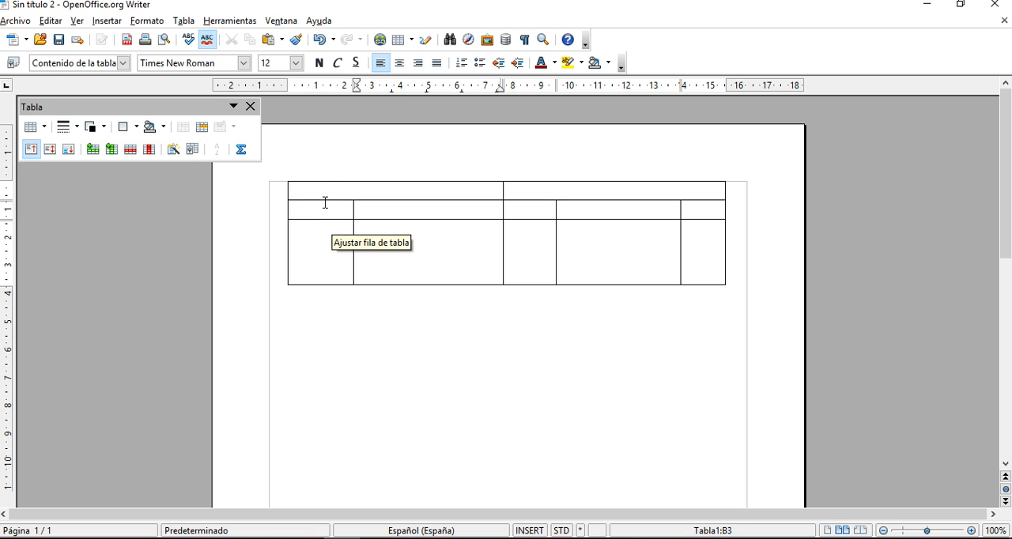
left_click(354, 190)
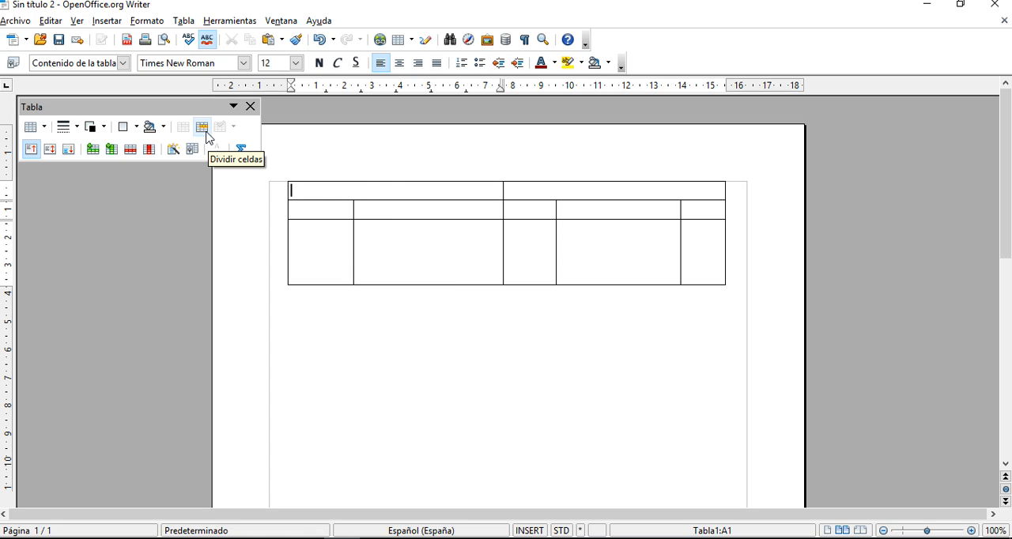
left_click(424, 254)
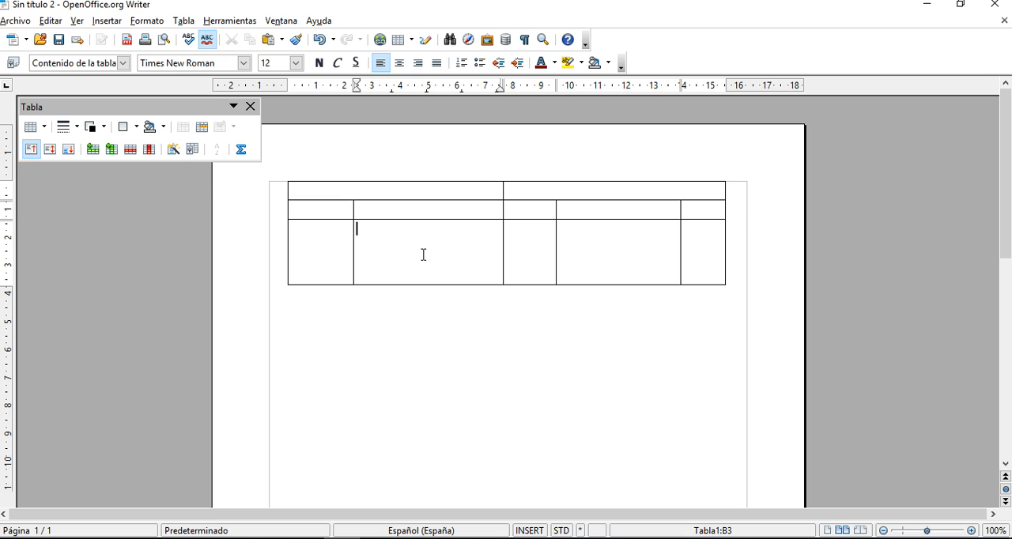
left_click(202, 129)
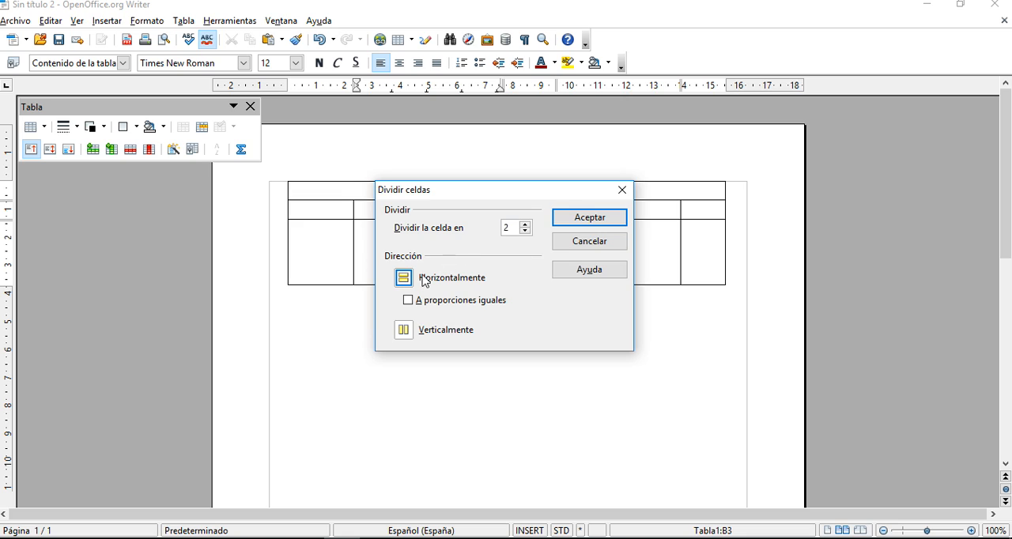
left_click(404, 331)
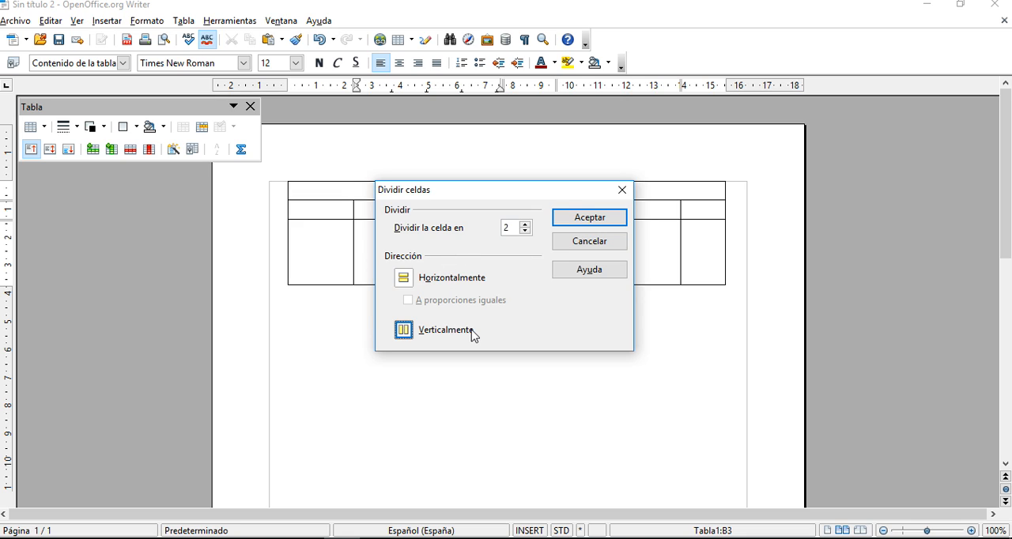
left_click(566, 223)
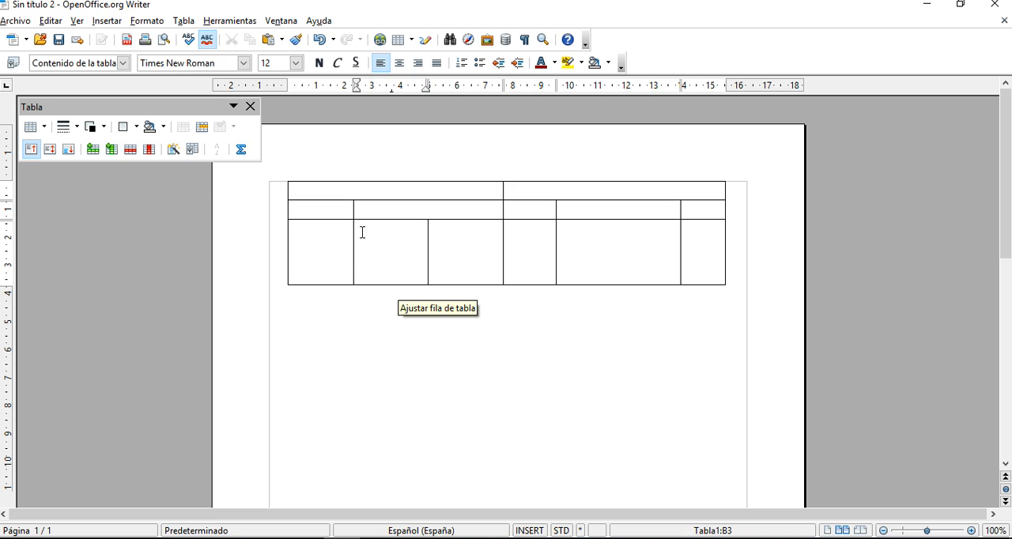
left_click(203, 132)
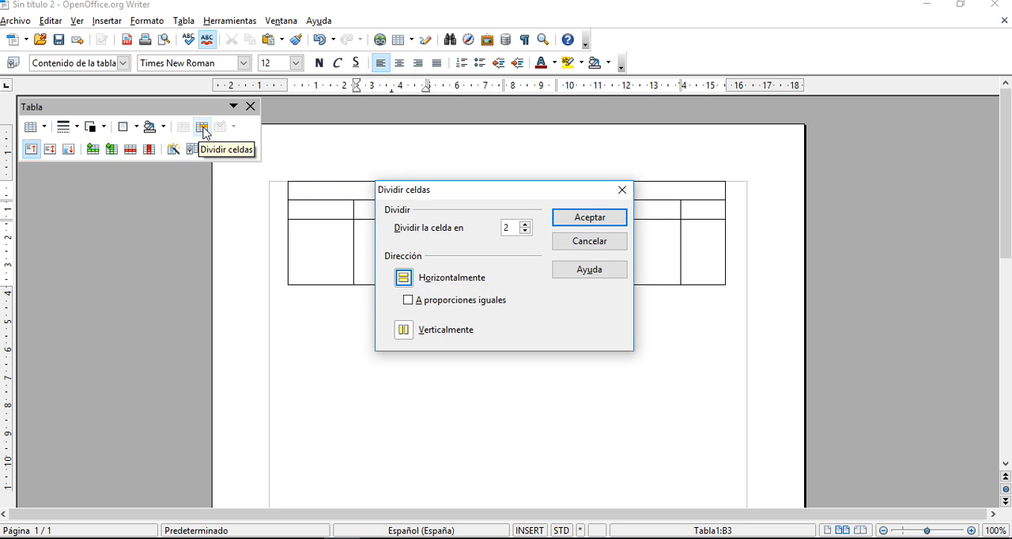
left_click(526, 225)
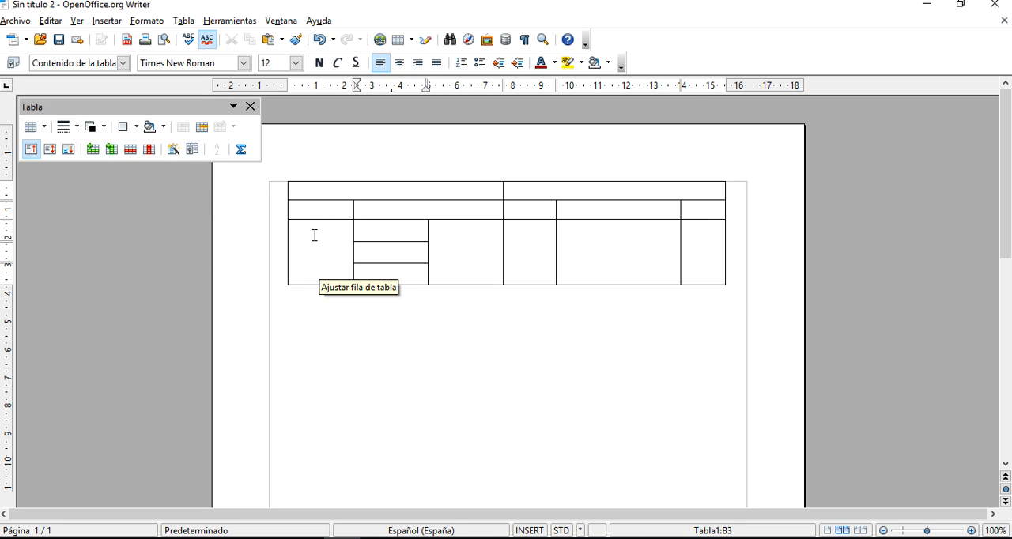
- Insert three rows with the text cursor in the first cell of the table's last row
key("Left")
left_click(93, 149)
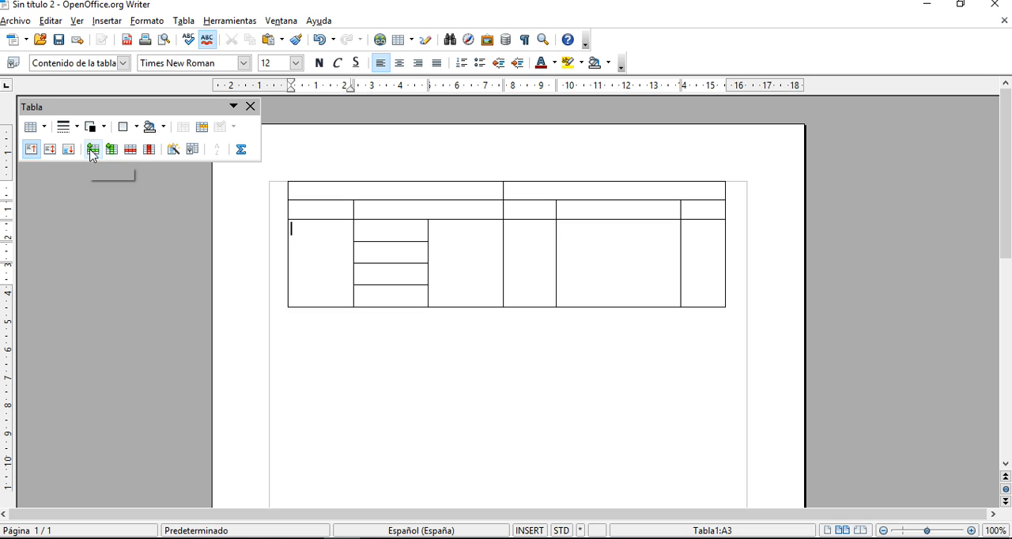
left_click(92, 149)
left_click(92, 150)
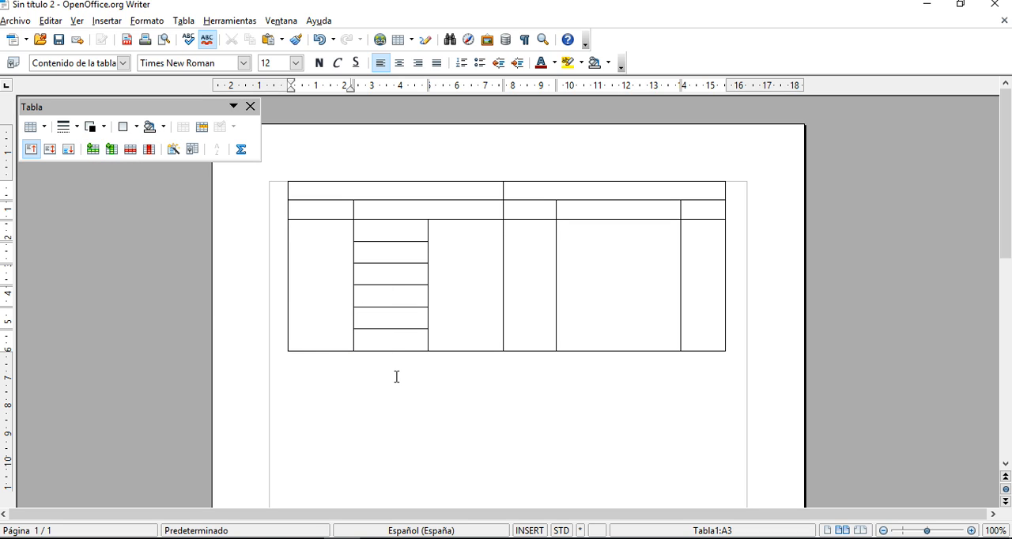
- Delete the three rows just added to the table
left_click(368, 236)
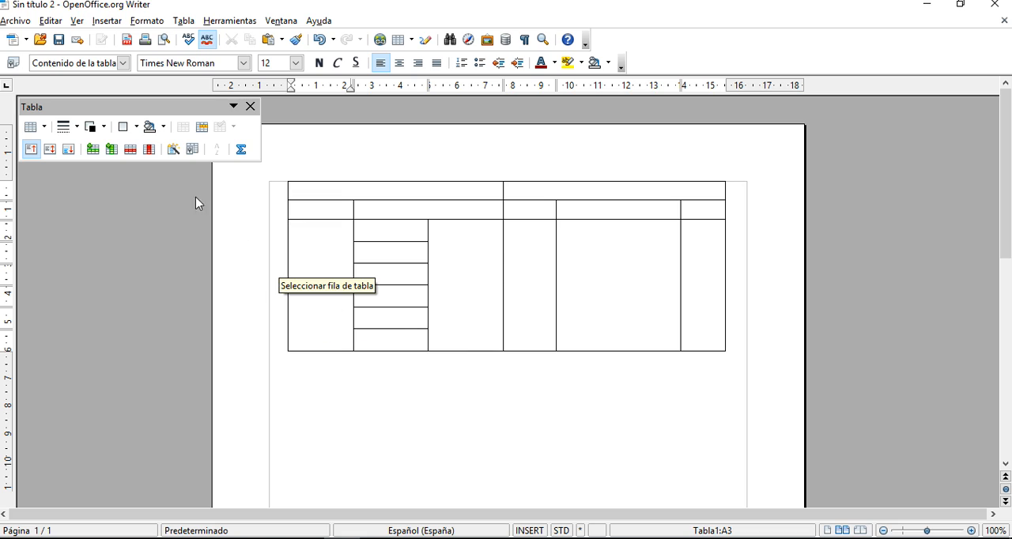
left_click(133, 157)
left_click(134, 157)
left_click(134, 157)
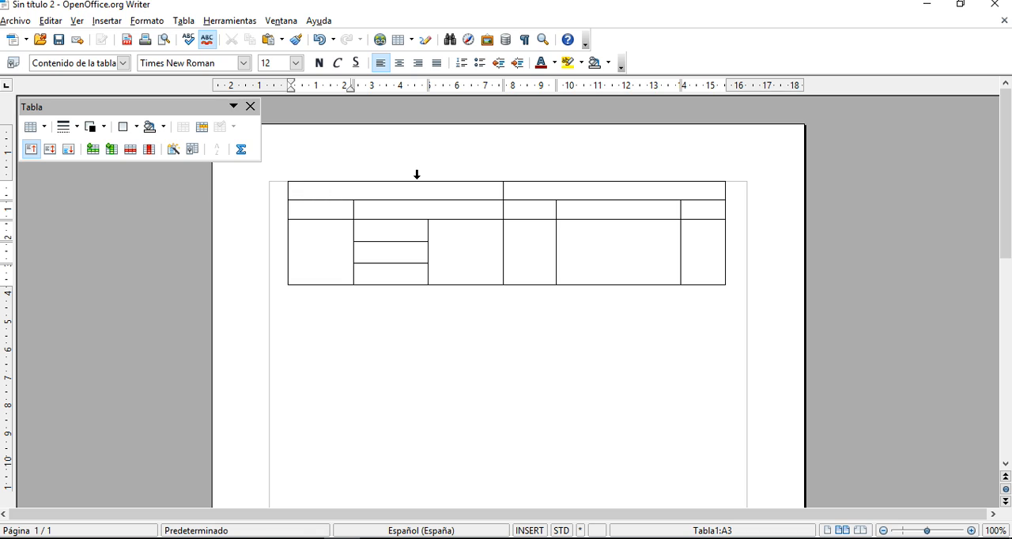
- Try deleting a table column, undo it, and insert a new column after the last one
left_click(148, 149)
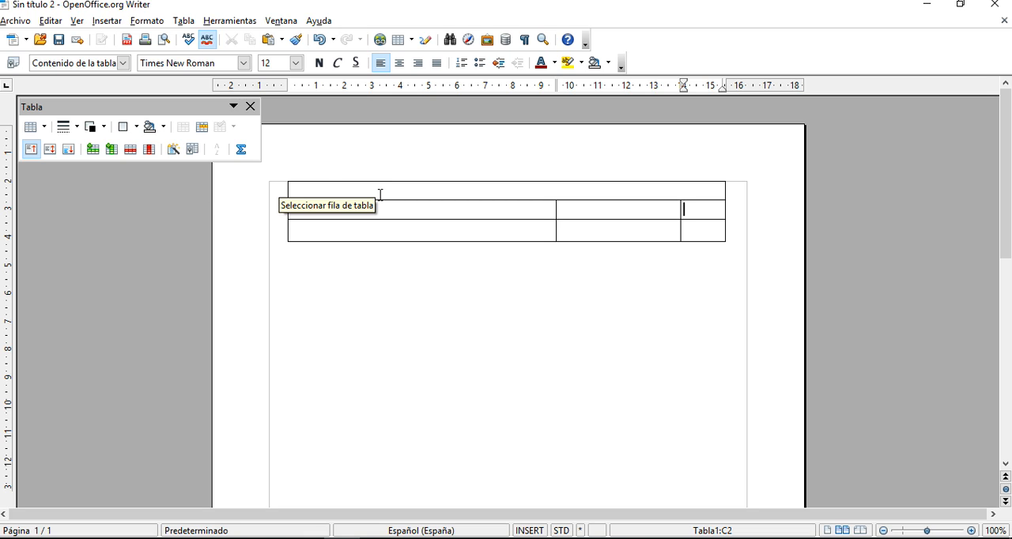
left_click(322, 39)
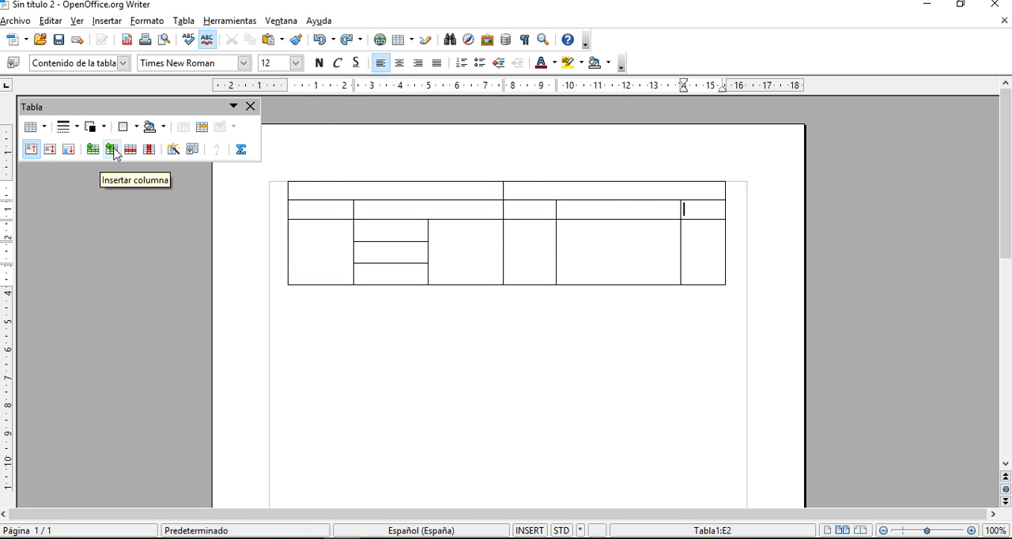
left_click(113, 150)
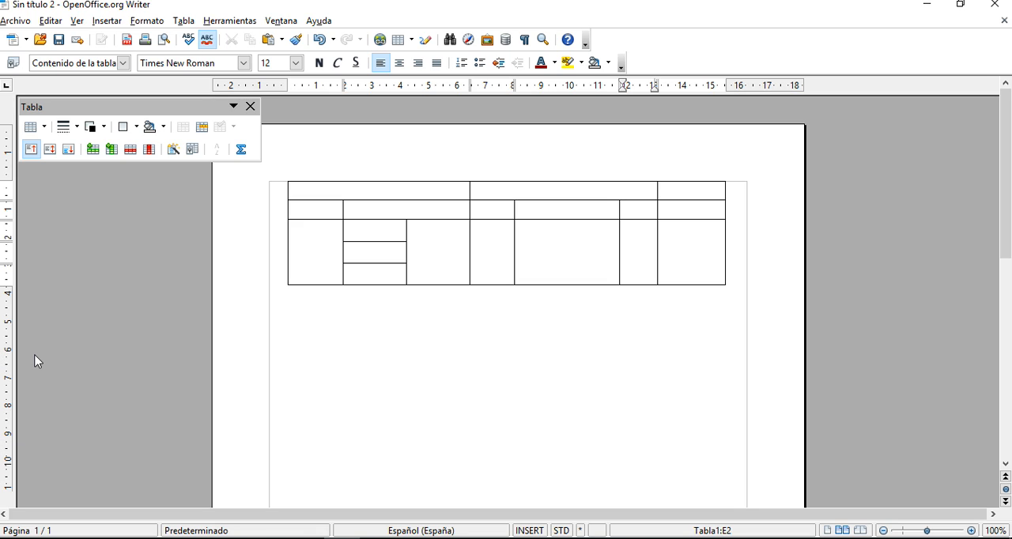
- Apply a thick border line style to the fifth cell of the table's second row
left_click(76, 131)
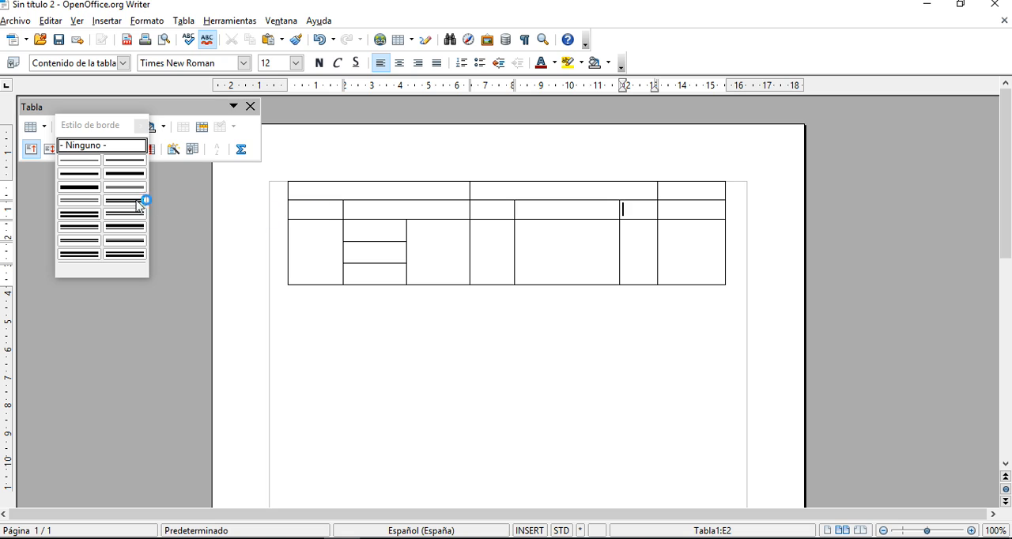
left_click(68, 174)
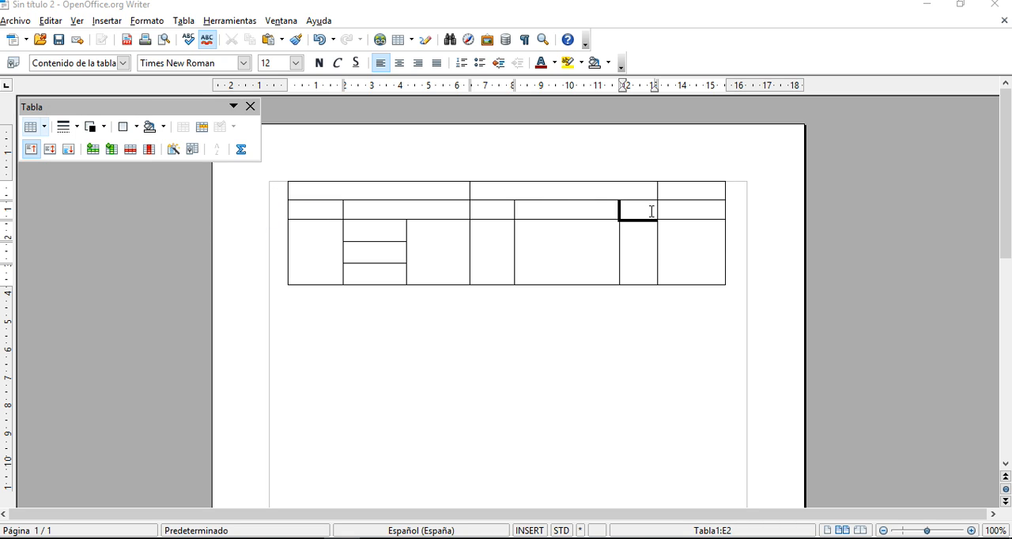
left_click(68, 127)
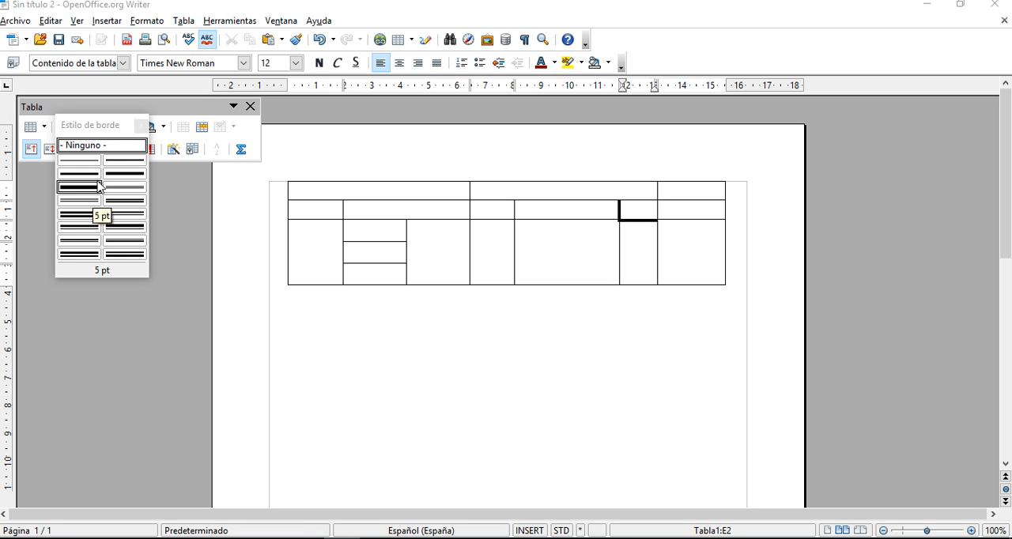
left_click(642, 216)
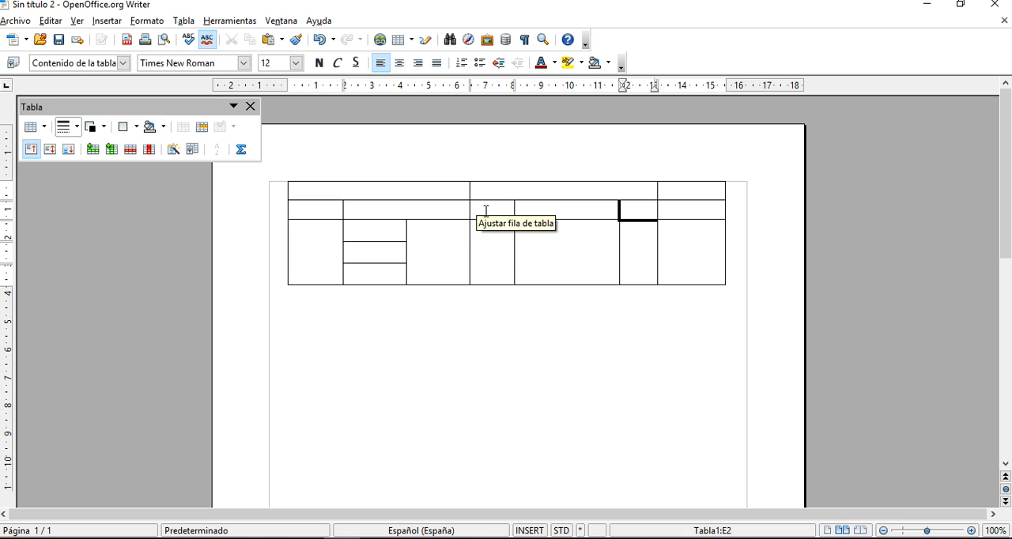
- Apply a thick border line style to the third cell of the second row and the cell below it
left_click_drag(483, 214, 489, 239)
left_click(78, 127)
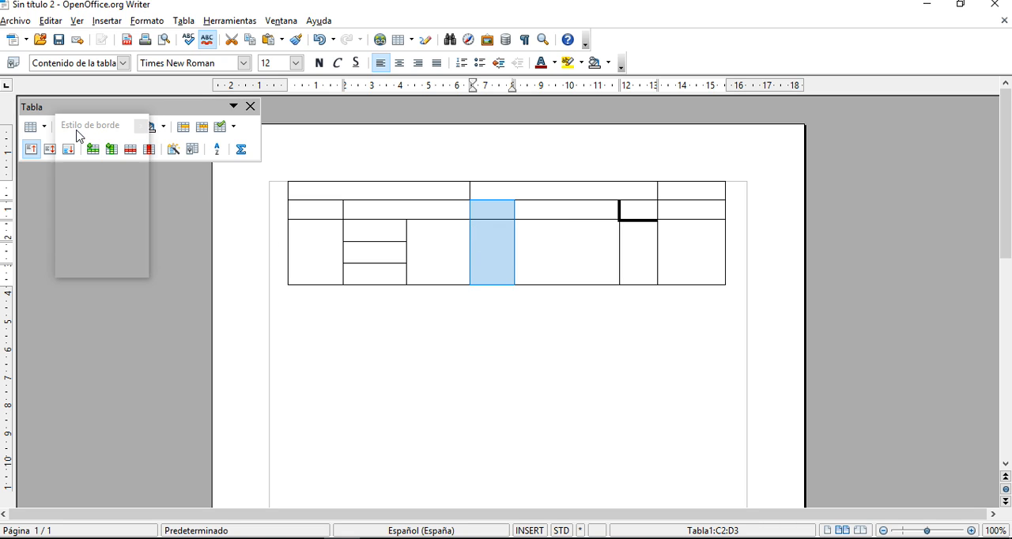
left_click(71, 200)
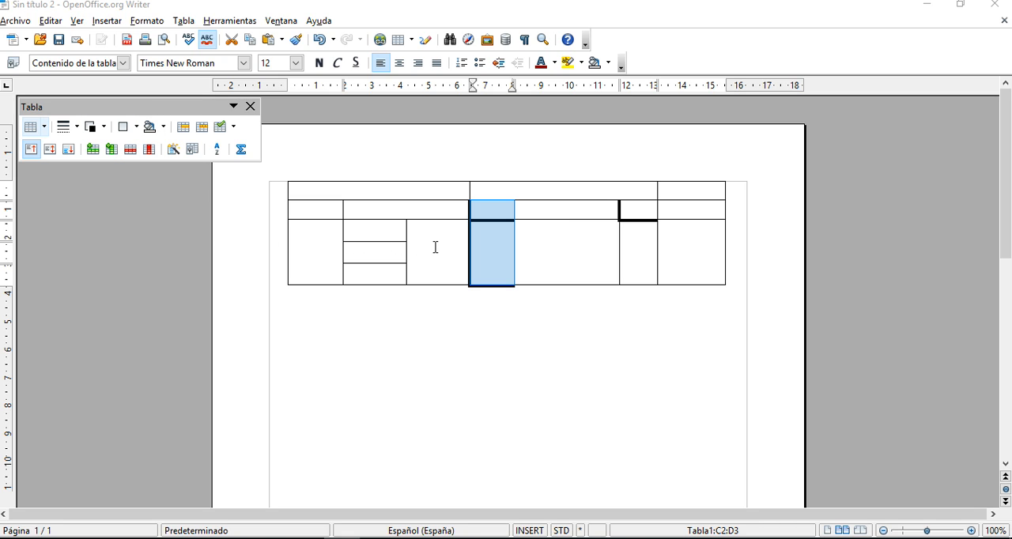
left_click(136, 127)
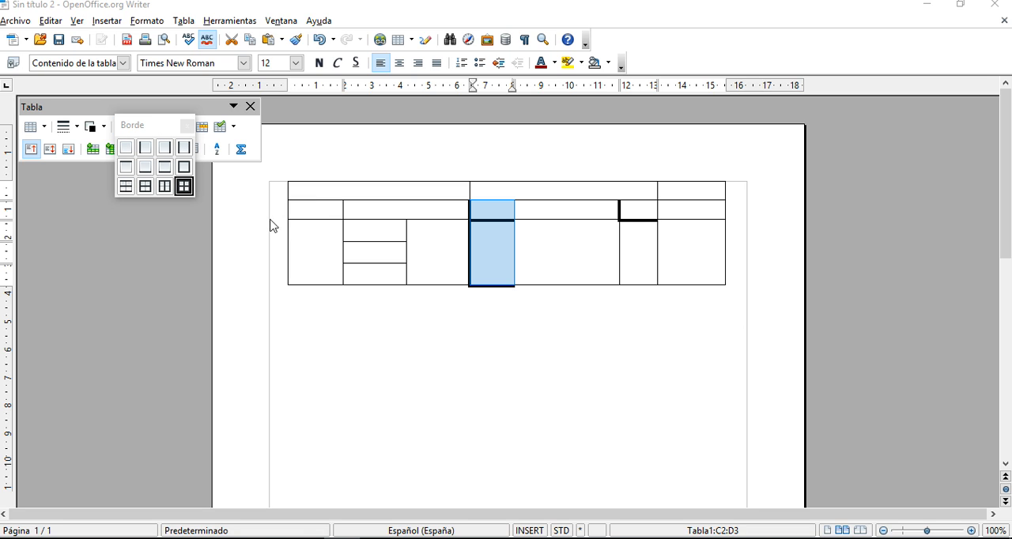
- Apply a heavy border line style to the first cell of the table's top row
left_click(320, 193)
left_click(310, 188)
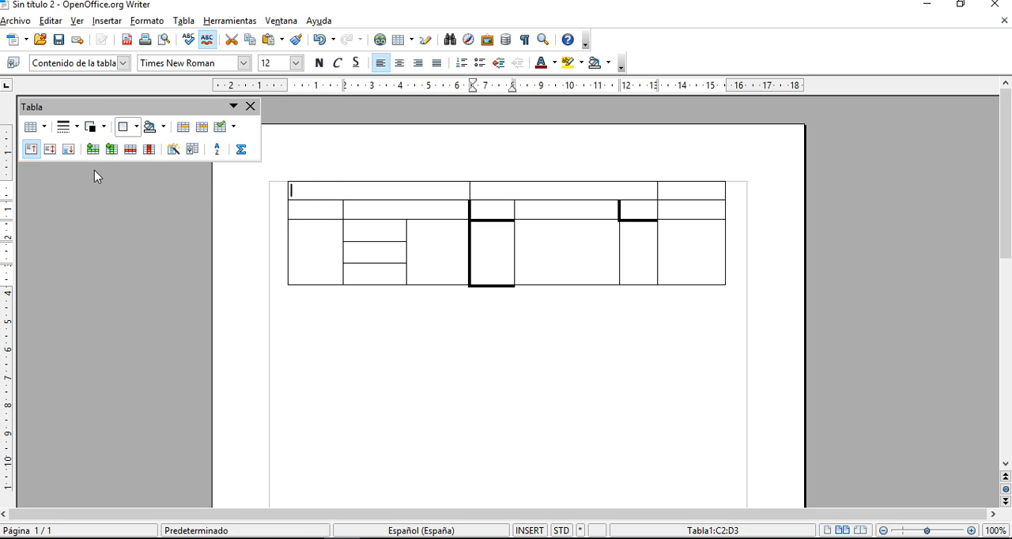
left_click(79, 129)
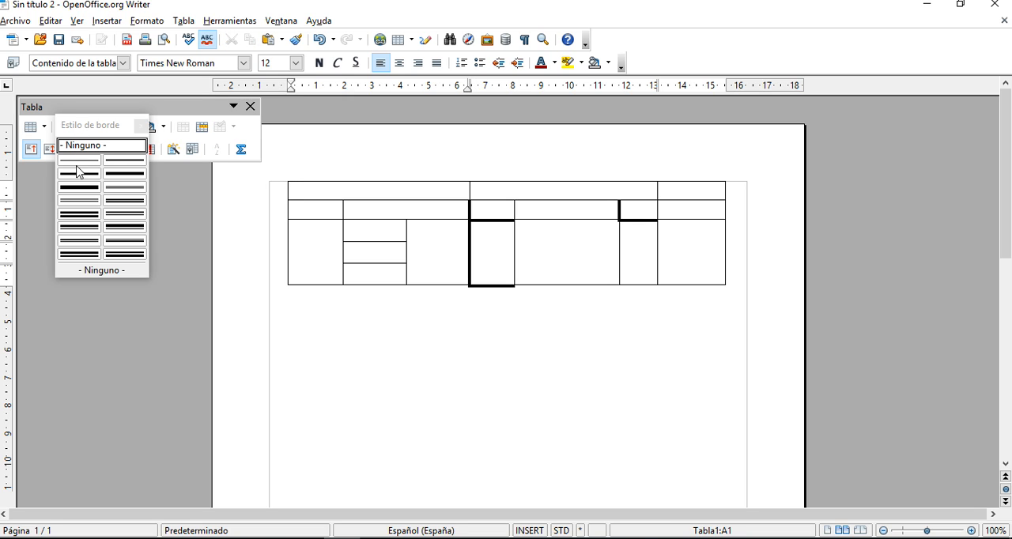
left_click(120, 181)
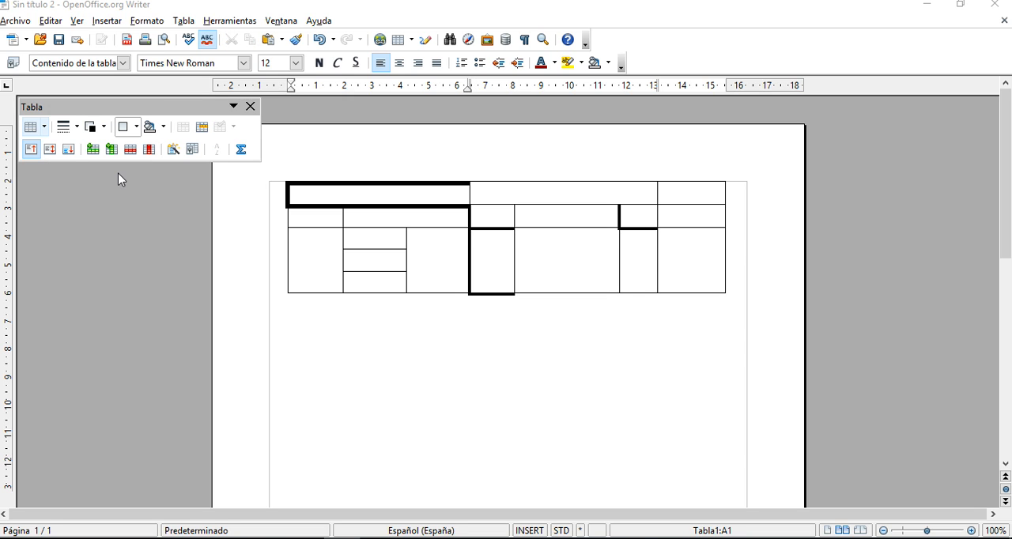
- Apply thin outer and inner borders to all cells of the table and clear the selection
left_click_drag(345, 194, 344, 215)
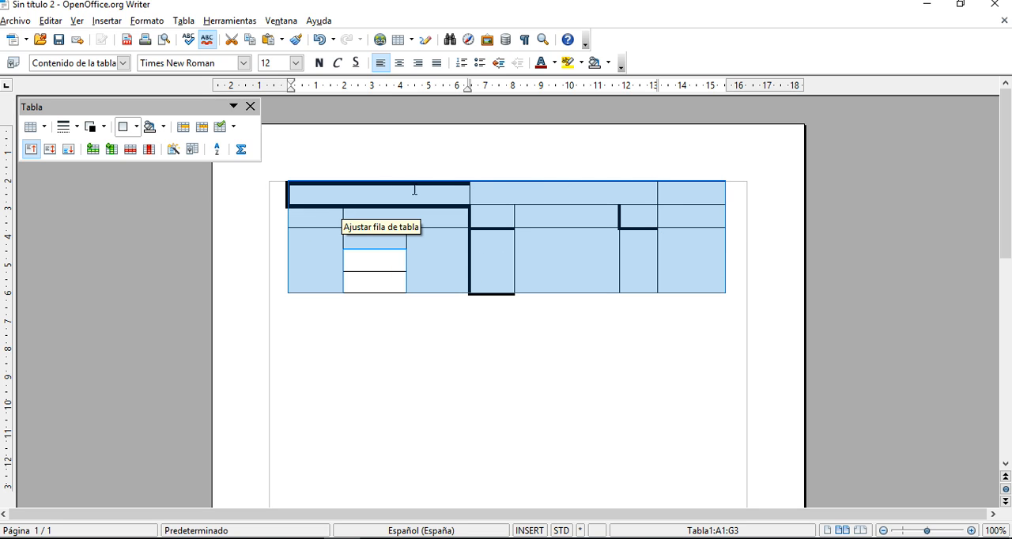
left_click(142, 128)
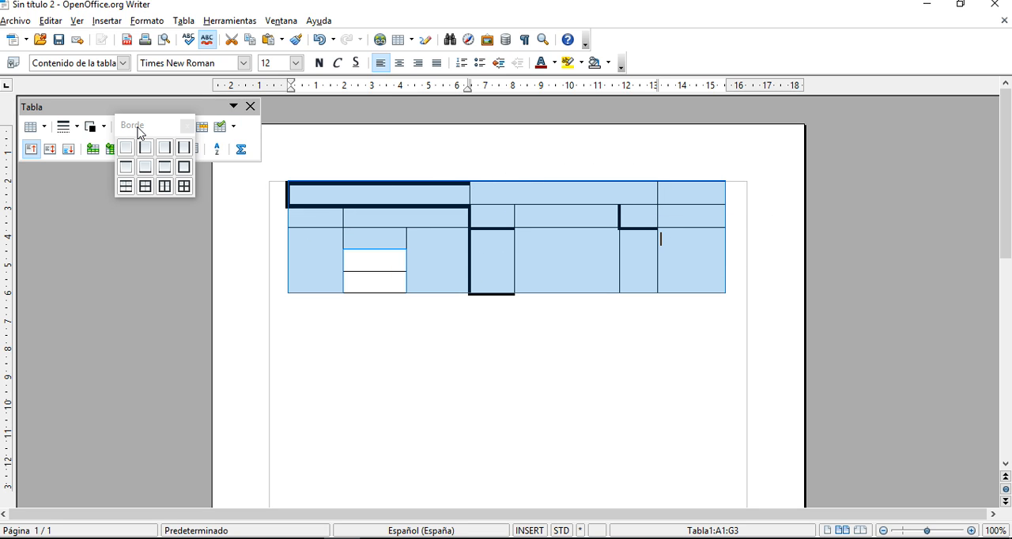
left_click(184, 186)
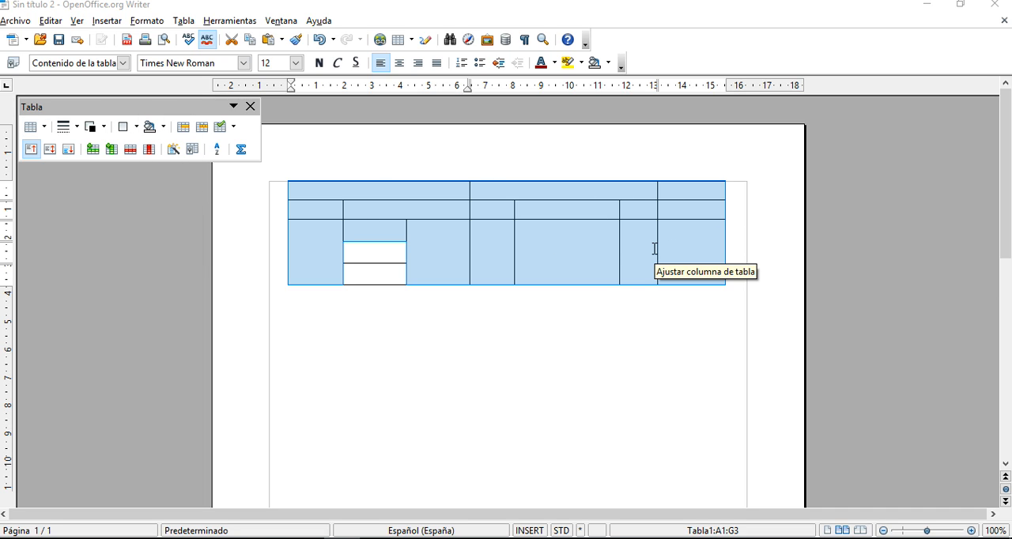
left_click(458, 212)
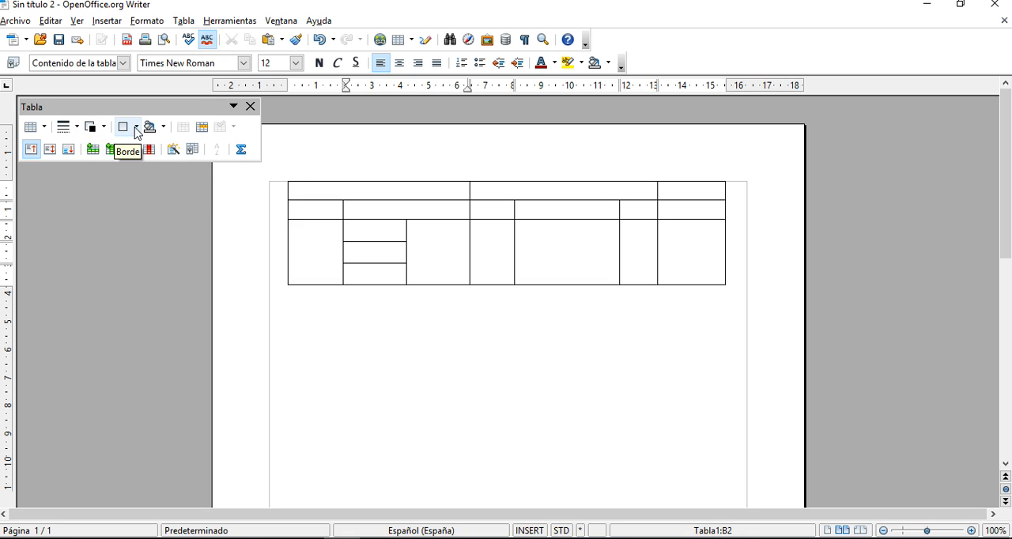
- Apply outer and inner borders with a thick line style to all cells of the table and clear the selection
left_click_drag(364, 188, 679, 252)
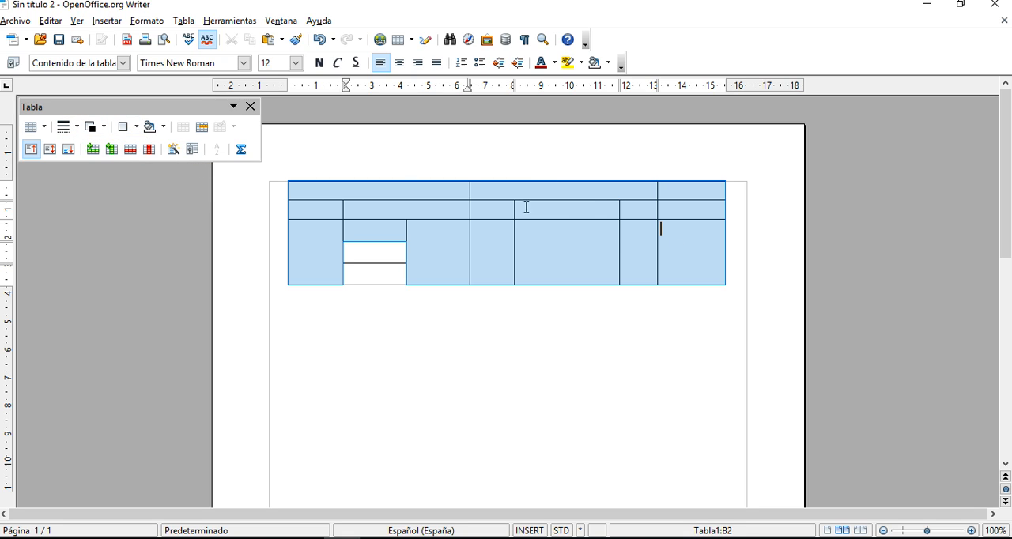
left_click(137, 128)
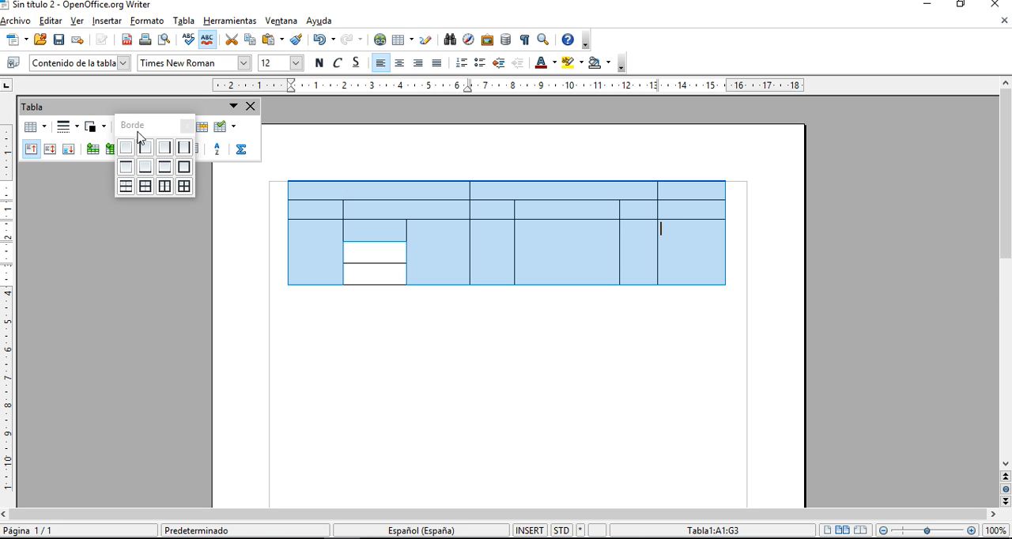
left_click(188, 188)
left_click(70, 128)
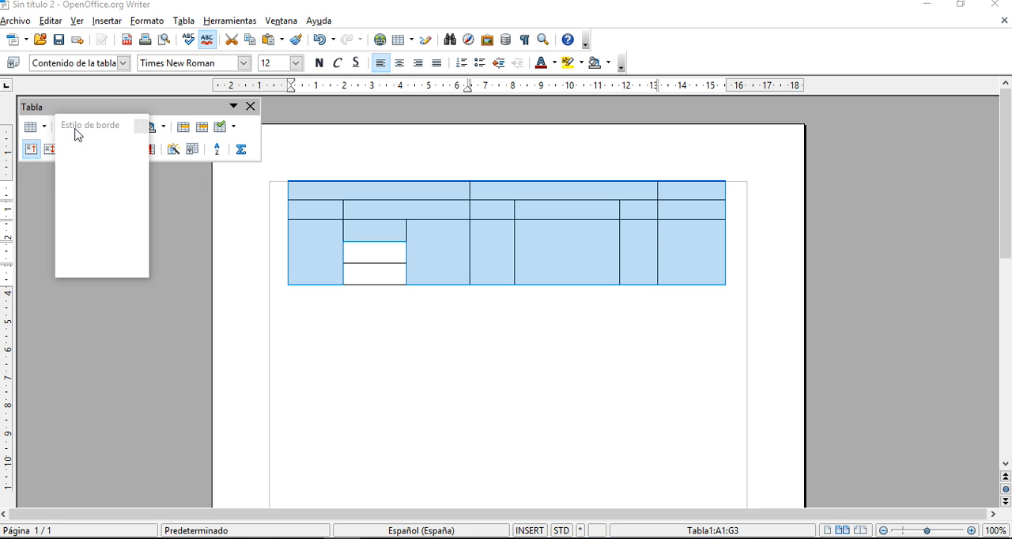
left_click(84, 174)
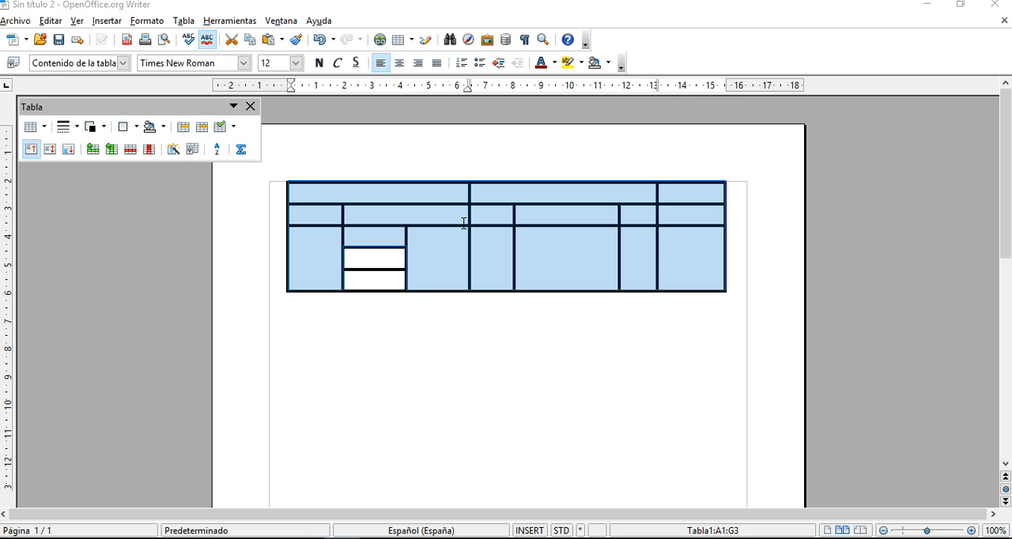
left_click(427, 192)
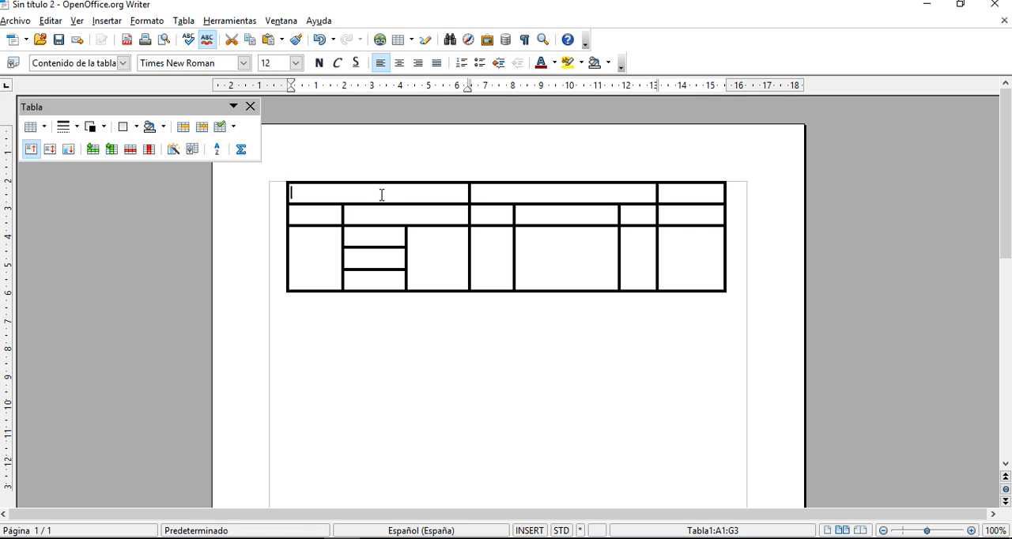
- Apply a 2 pt double-line border style to the first cell of the table's top row
left_click_drag(321, 197, 468, 194)
left_click(323, 196)
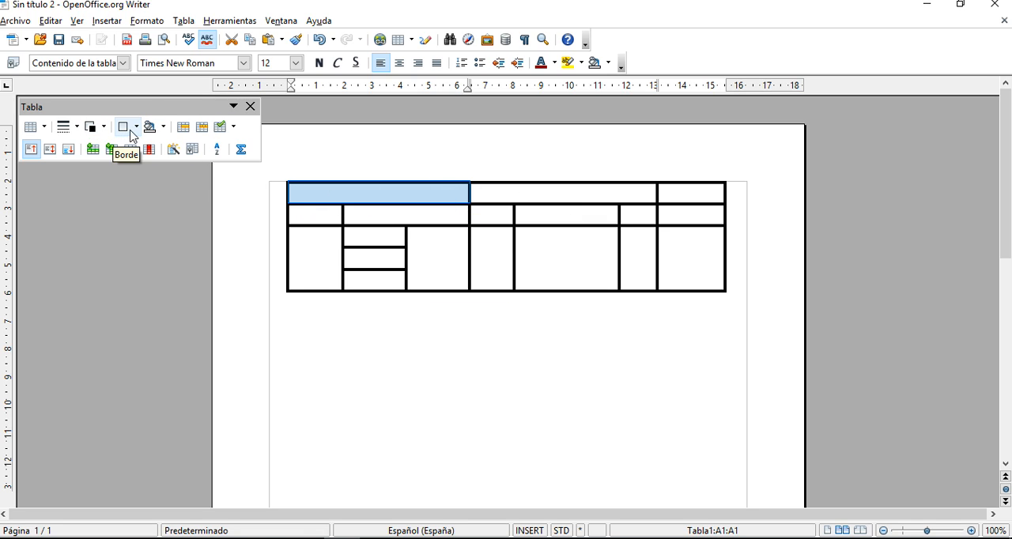
left_click(79, 130)
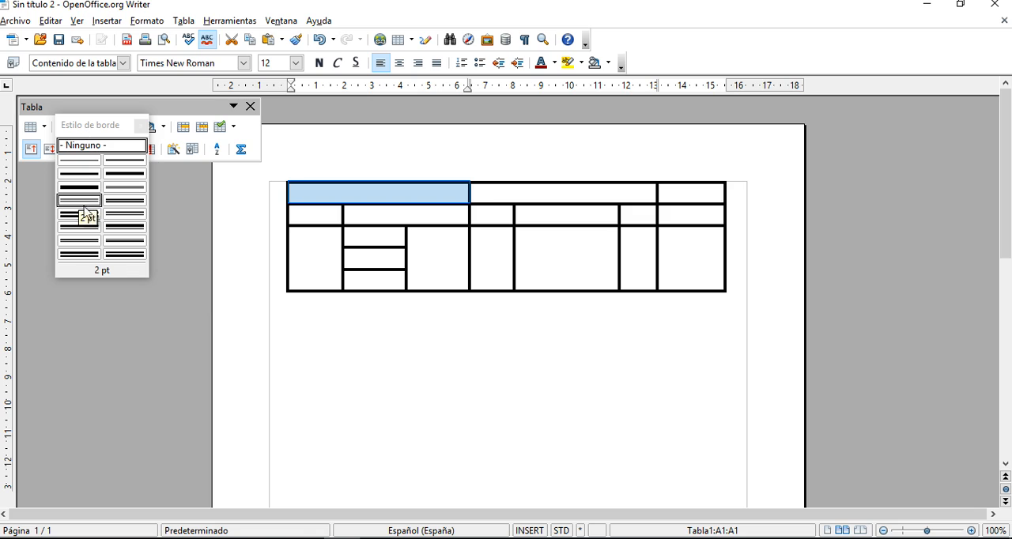
left_click(98, 203)
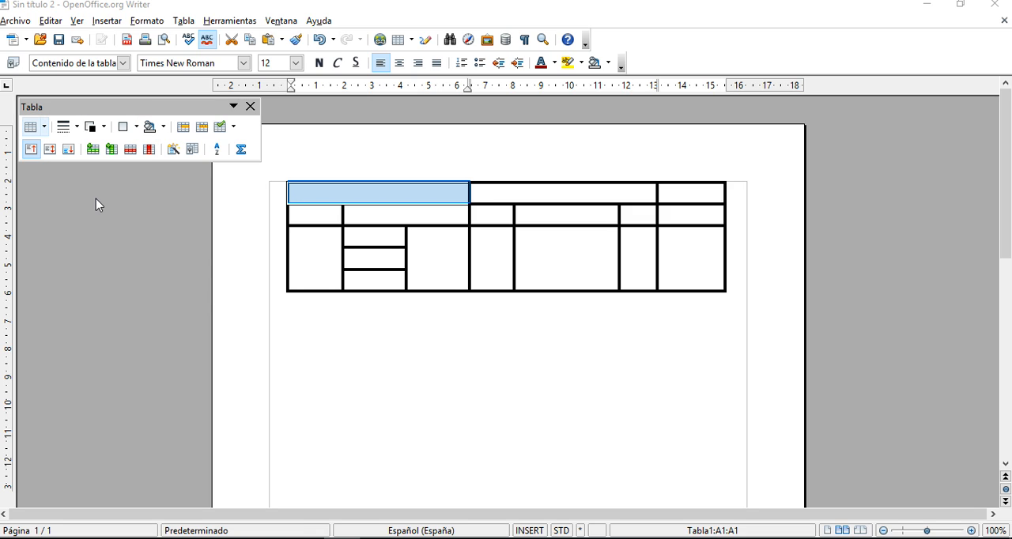
- Set a light turquoise (Turquesa claro) background on the text line in the second cell of the top row
left_click(496, 194)
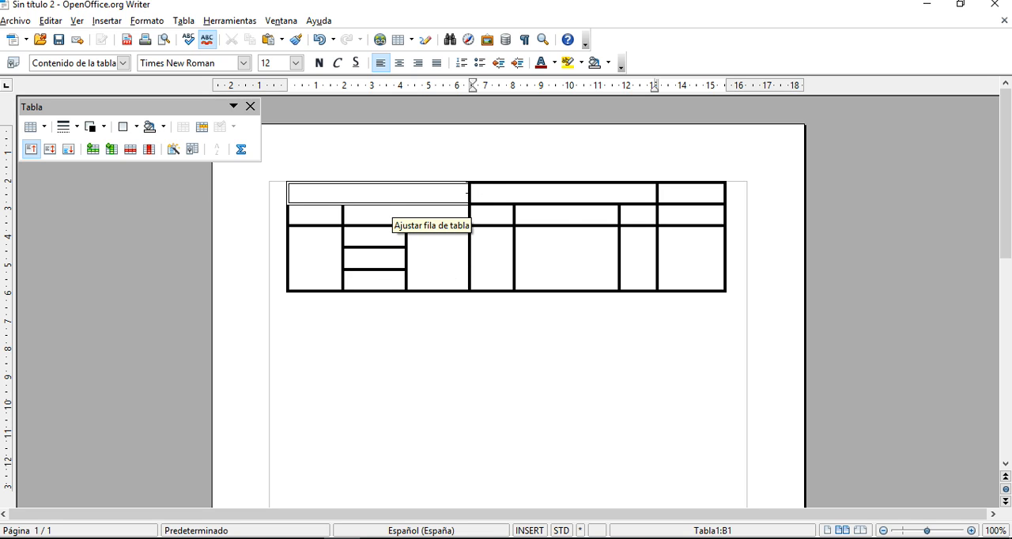
left_click(163, 128)
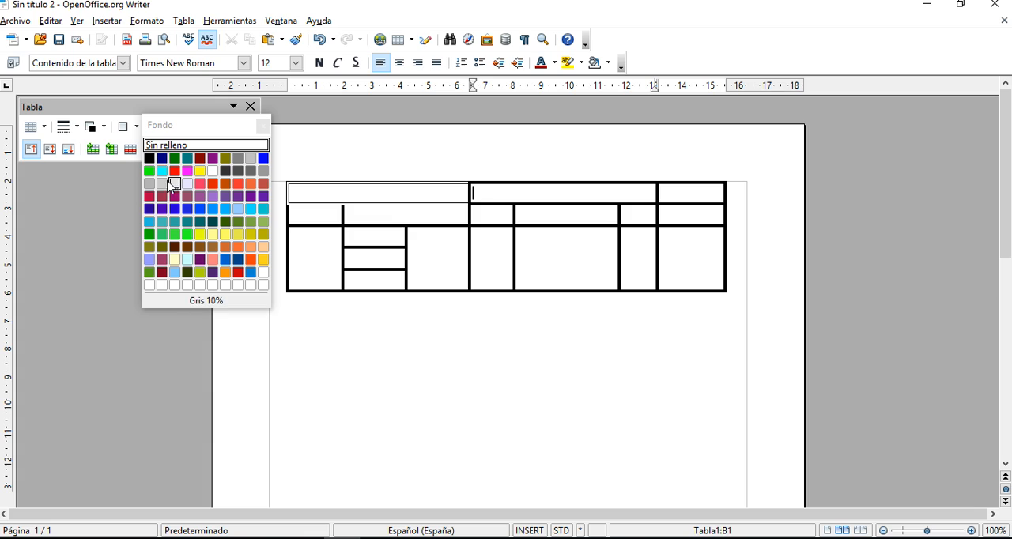
left_click(162, 171)
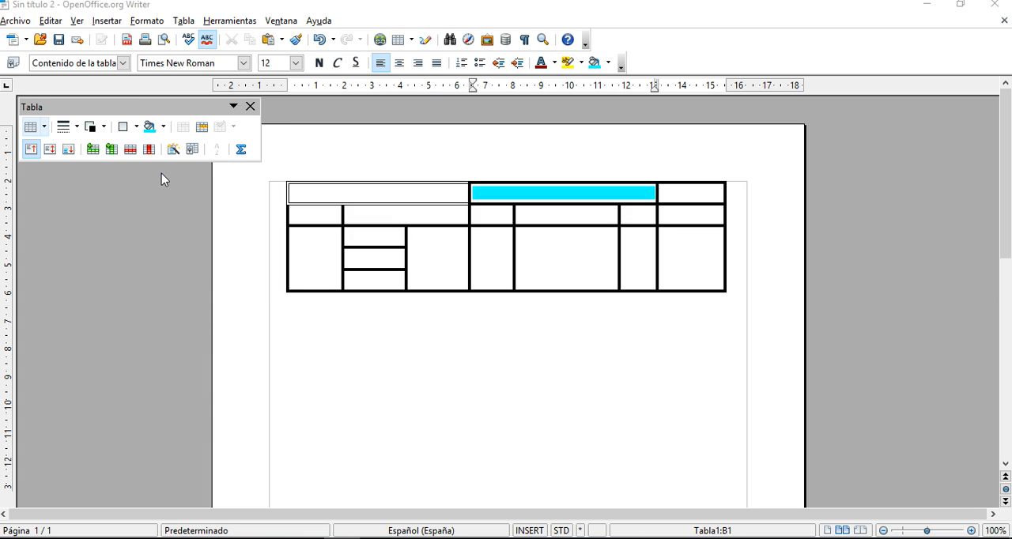
- Fill the entire third cell of the second row, C2, with the light turquoise (Turquesa claro) background
left_click(487, 218)
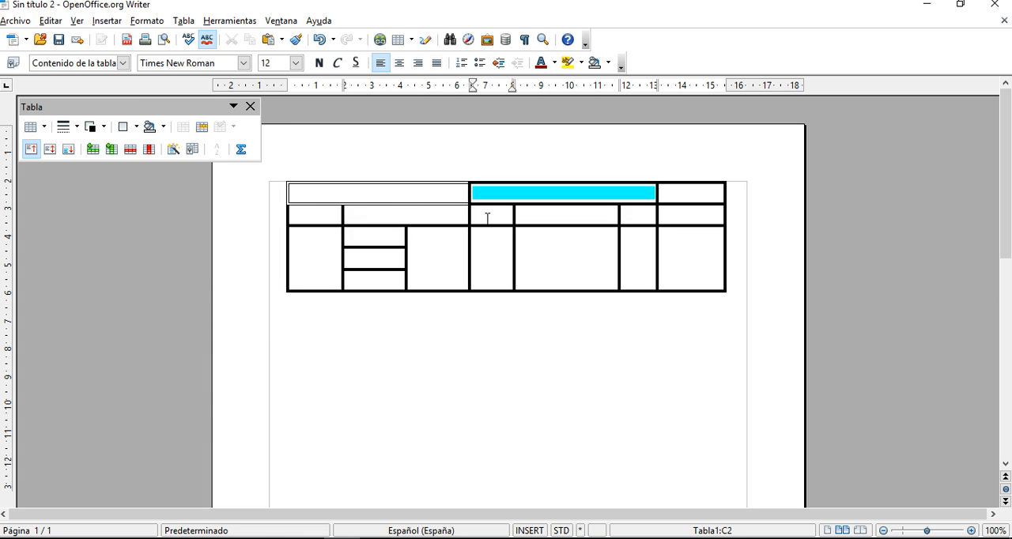
mouse_move(484, 216)
left_mouse_down()
mouse_move(556, 216)
mouse_move(484, 215)
mouse_move(493, 215)
left_mouse_up()
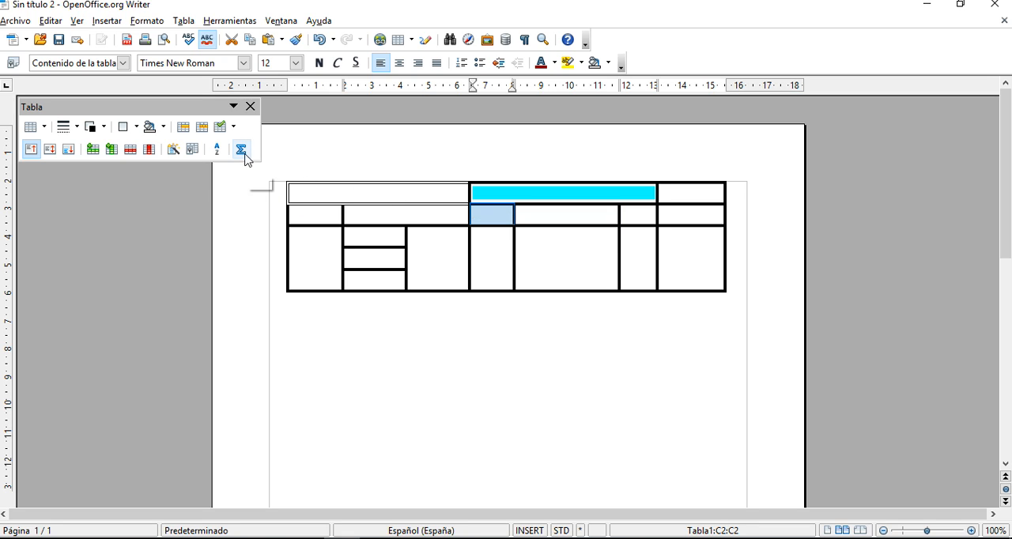
left_click(164, 127)
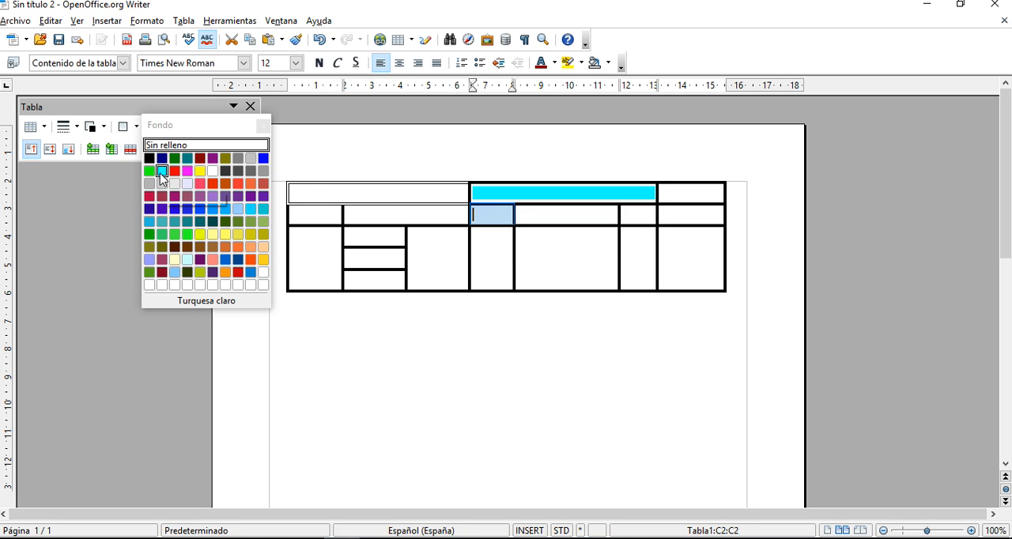
left_click(163, 171)
- Set a magenta background on the text line in cell E3 of the bottom row
left_click(547, 250)
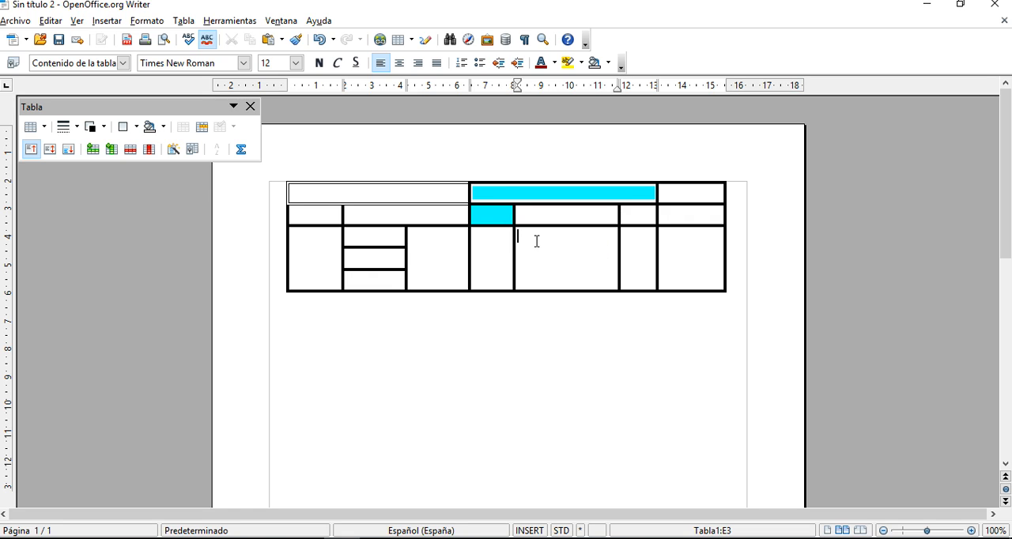
left_click(164, 127)
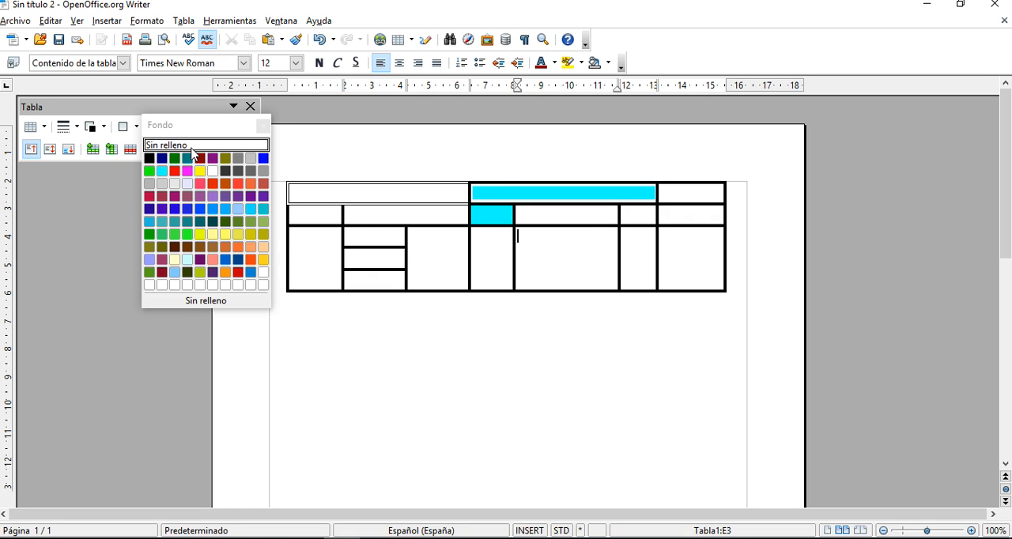
left_click(188, 171)
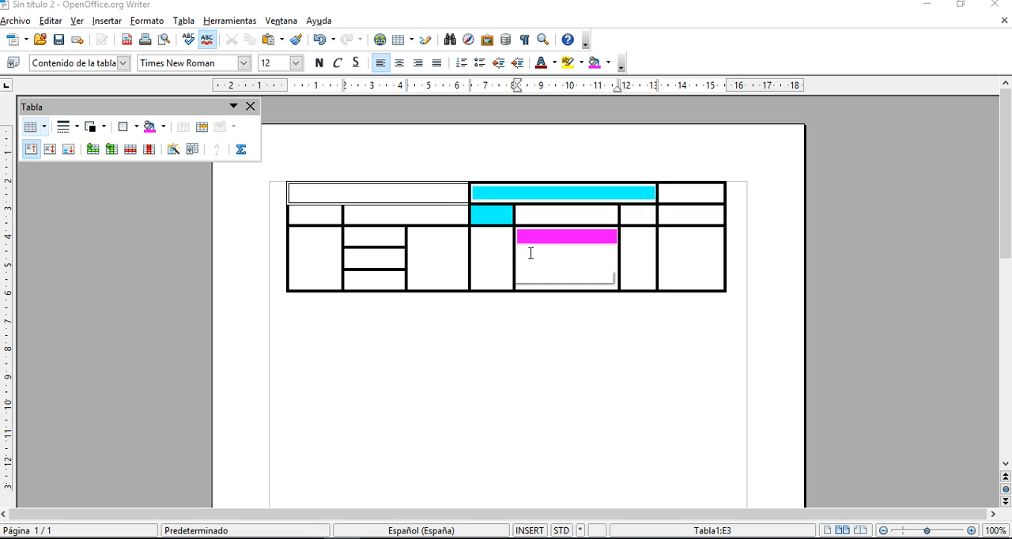
- Fill the whole of cell E3 with the magenta background and clear the selection
left_click_drag(521, 259, 653, 250)
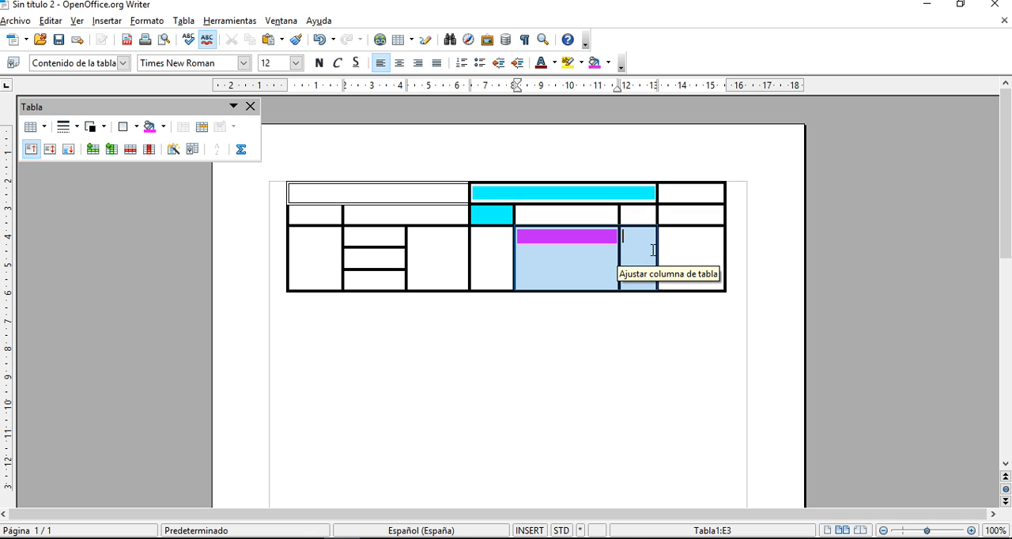
left_click_drag(654, 250, 612, 235)
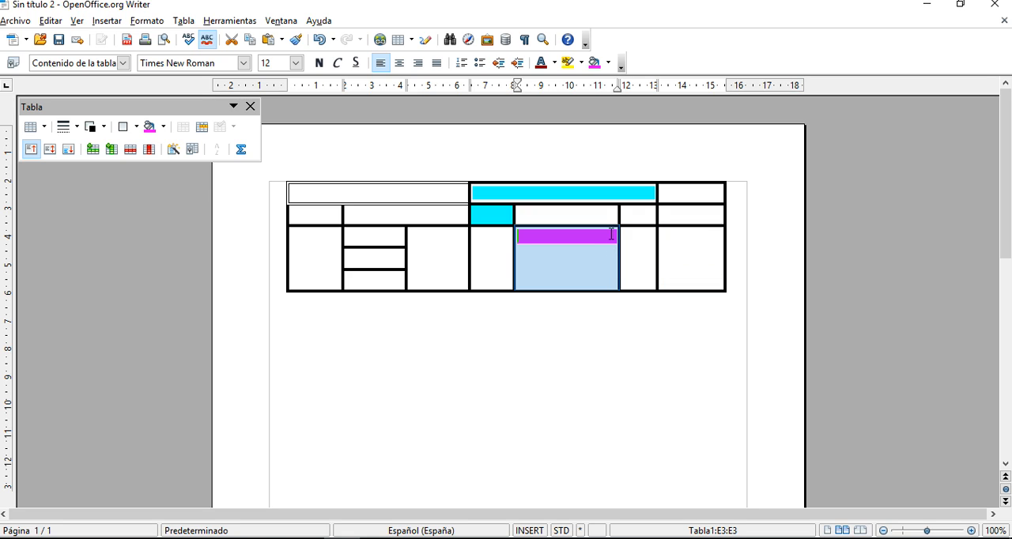
left_click(164, 127)
left_click(186, 172)
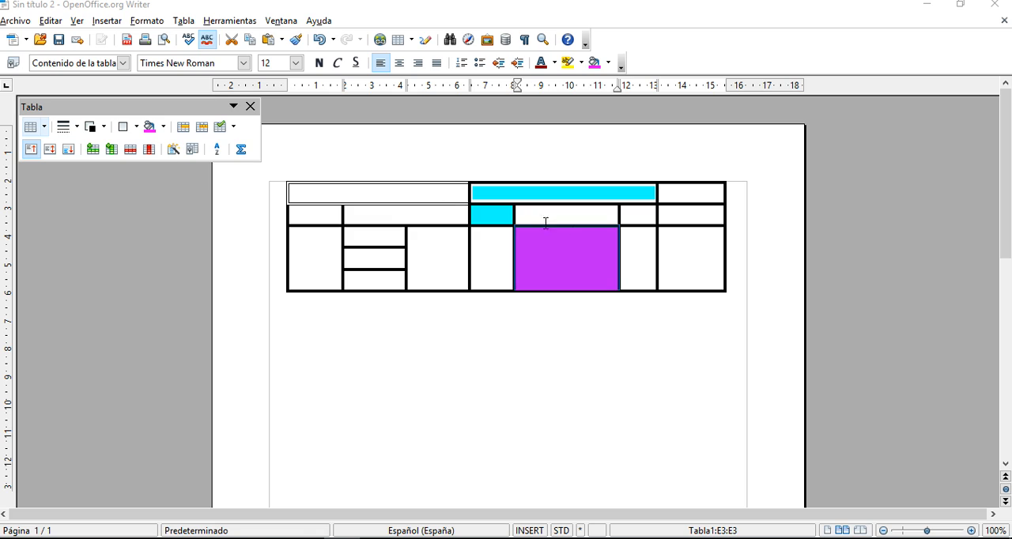
left_click(633, 244)
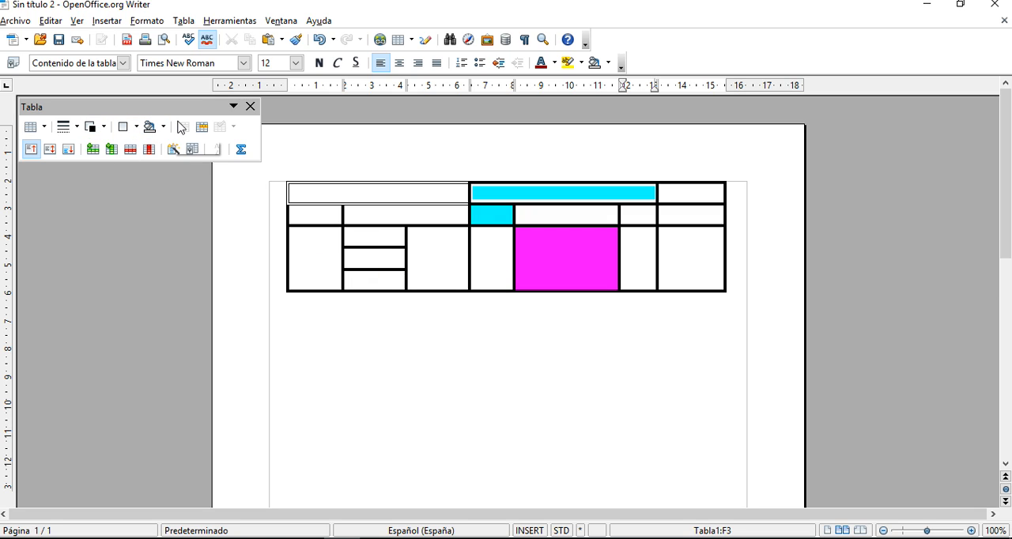
left_click(107, 128)
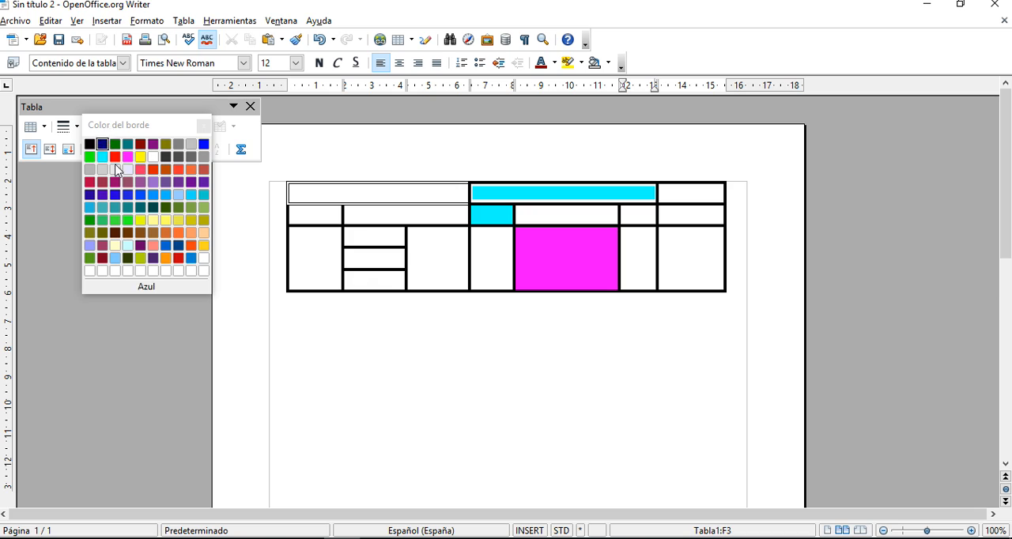
left_click(203, 125)
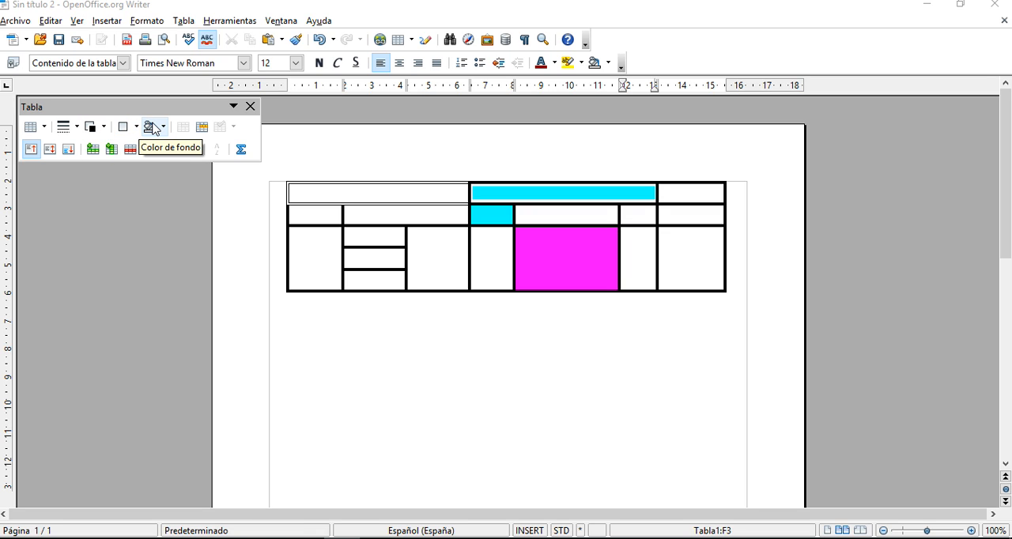
left_click(45, 129)
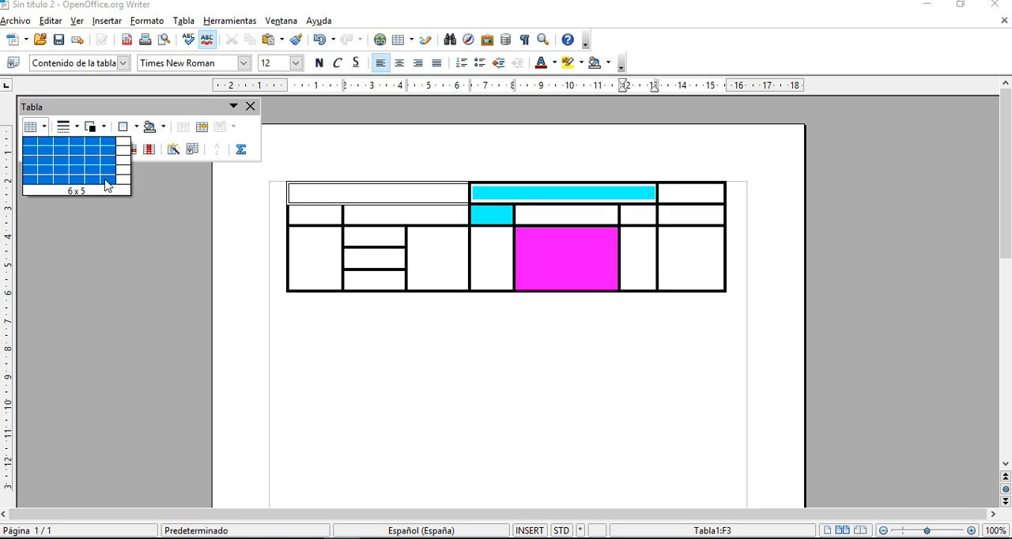
left_click(45, 129)
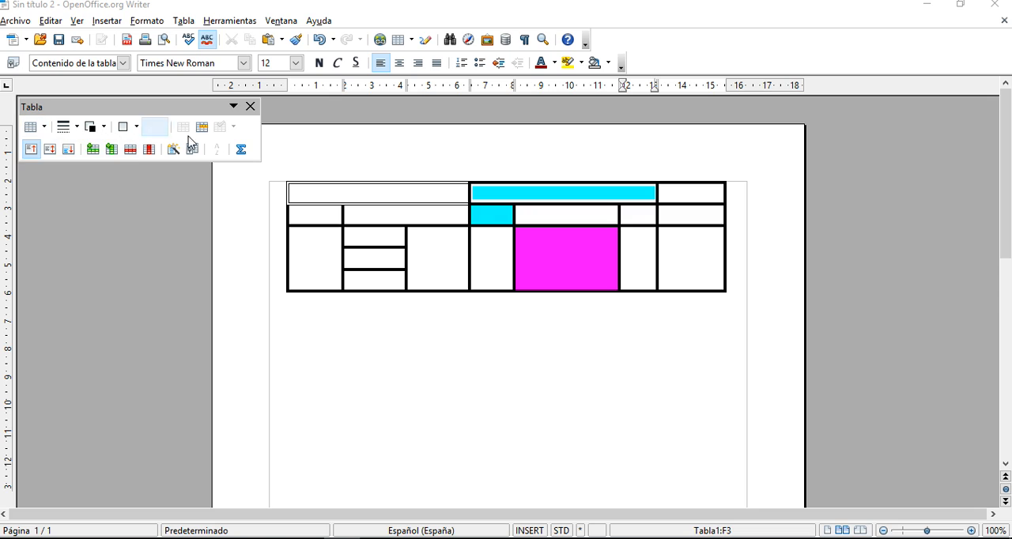
left_click(557, 218)
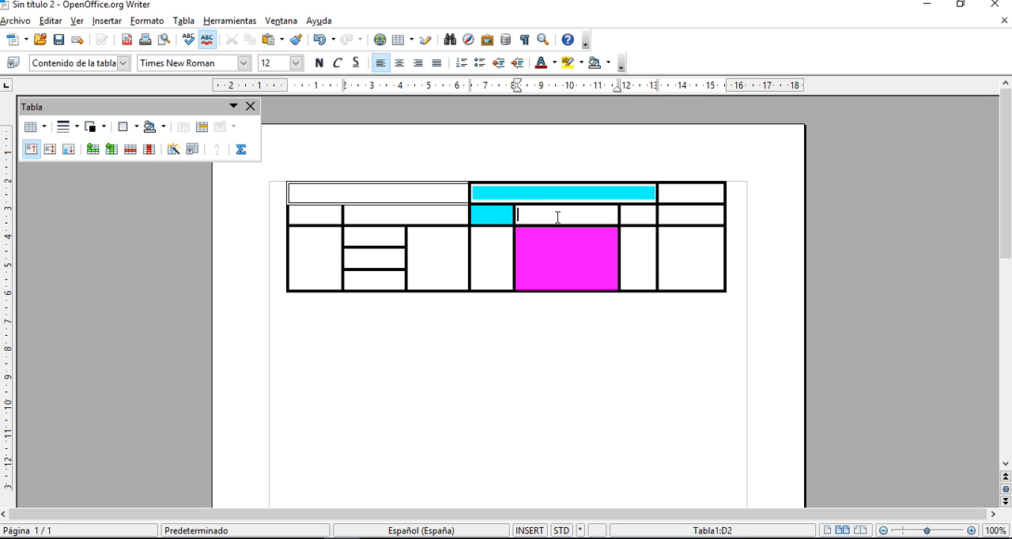